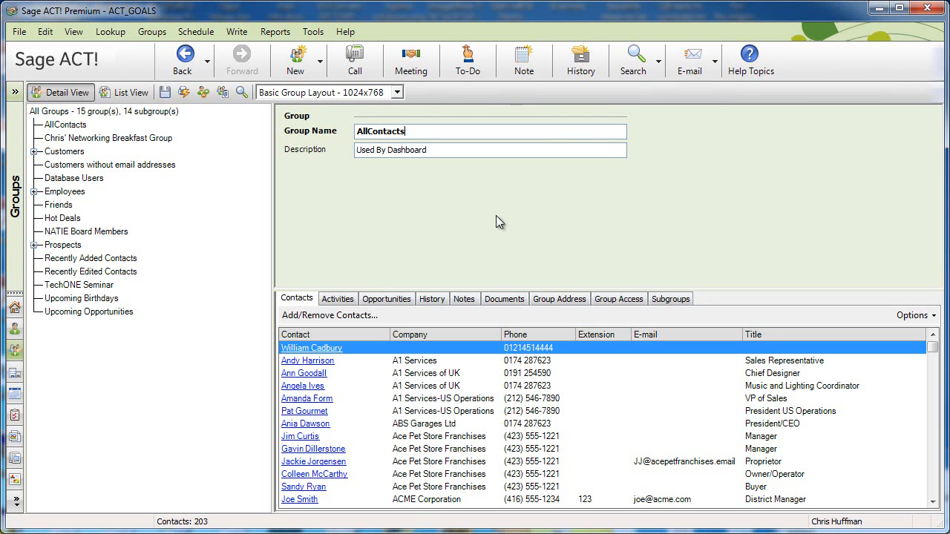
Step: Create a new group field named Goal Description with the Memo data type
left_click(312, 33)
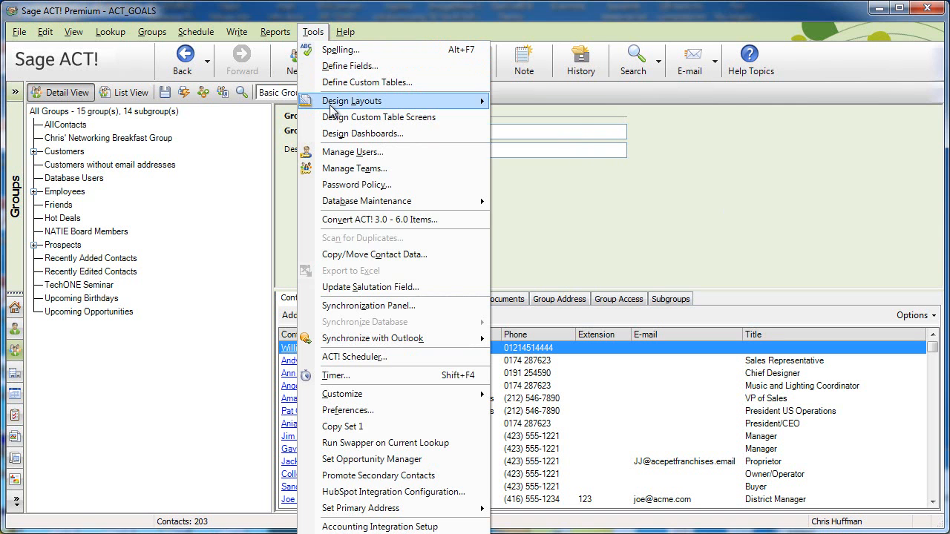
left_click(326, 67)
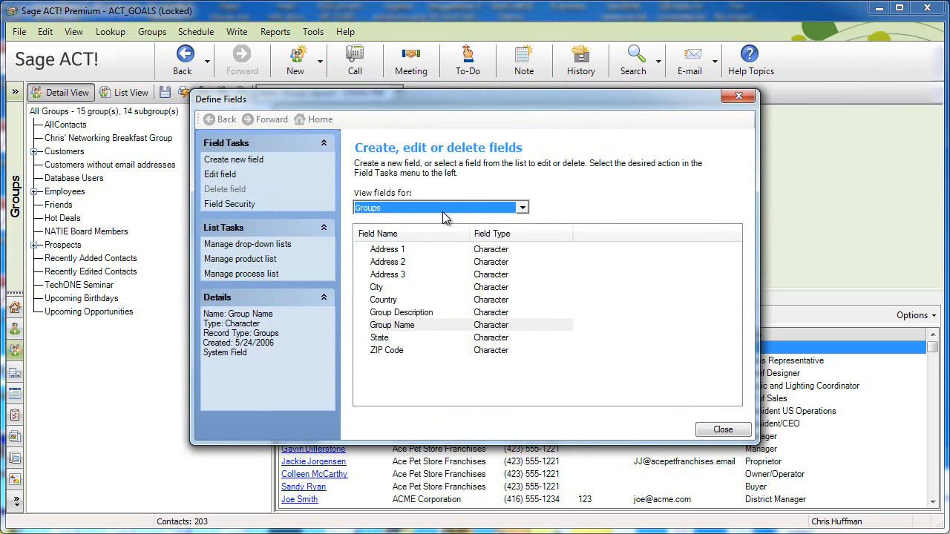
left_click(253, 162)
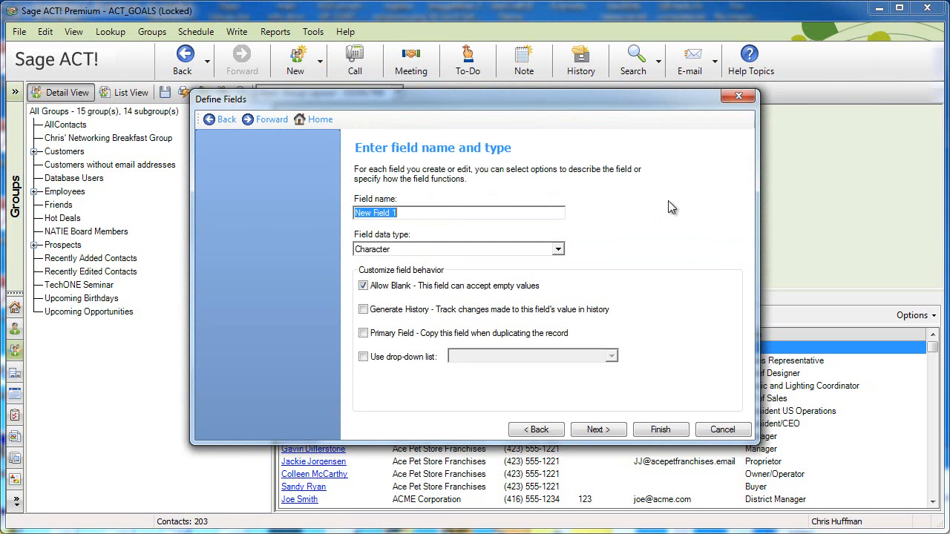
type("Goal Description")
key("Tab")
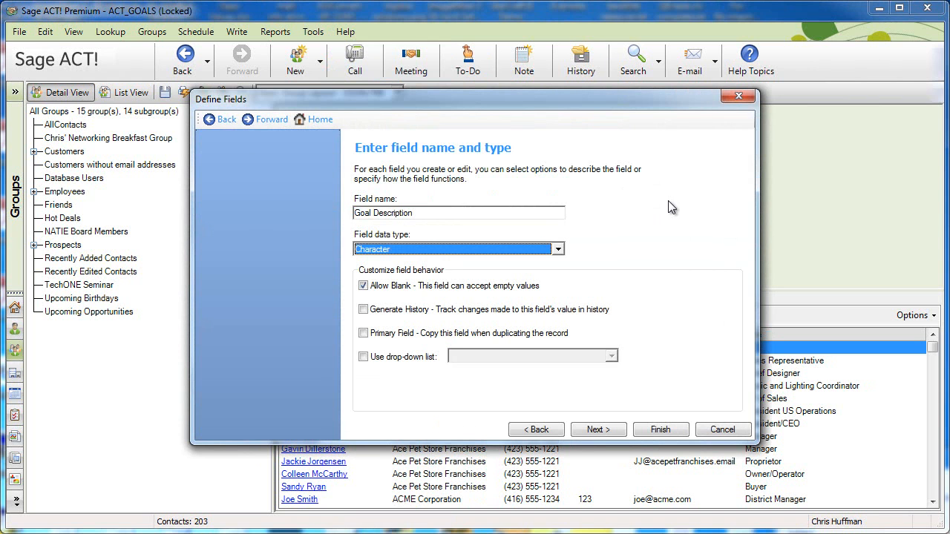
left_click(532, 248)
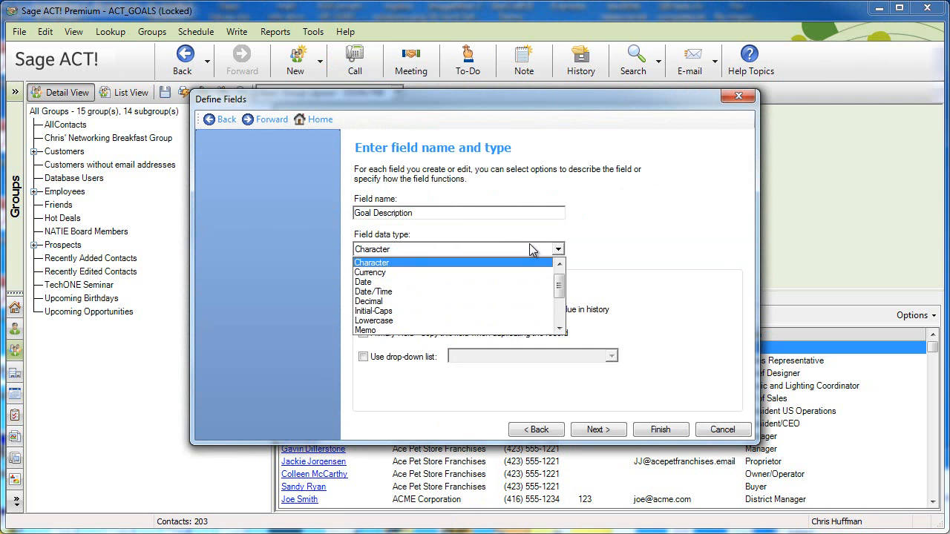
left_click(484, 330)
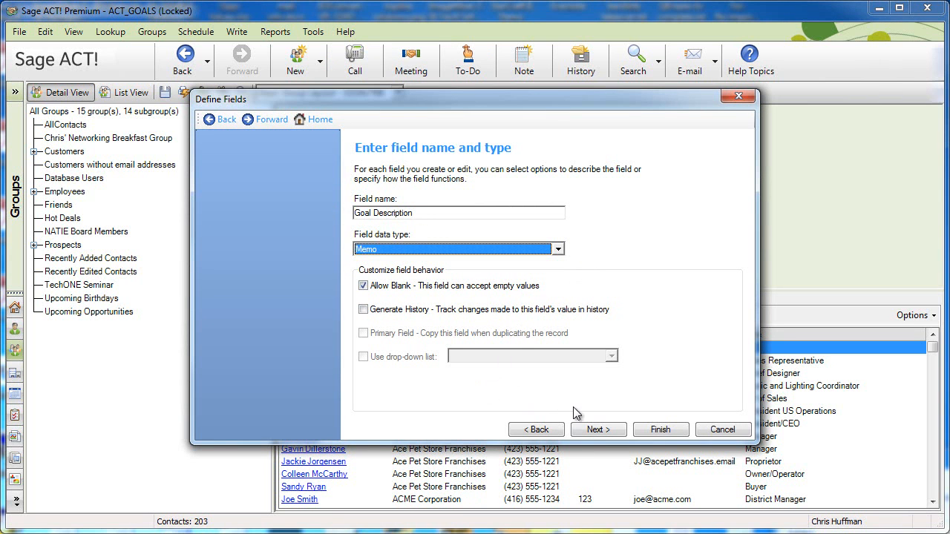
left_click(660, 430)
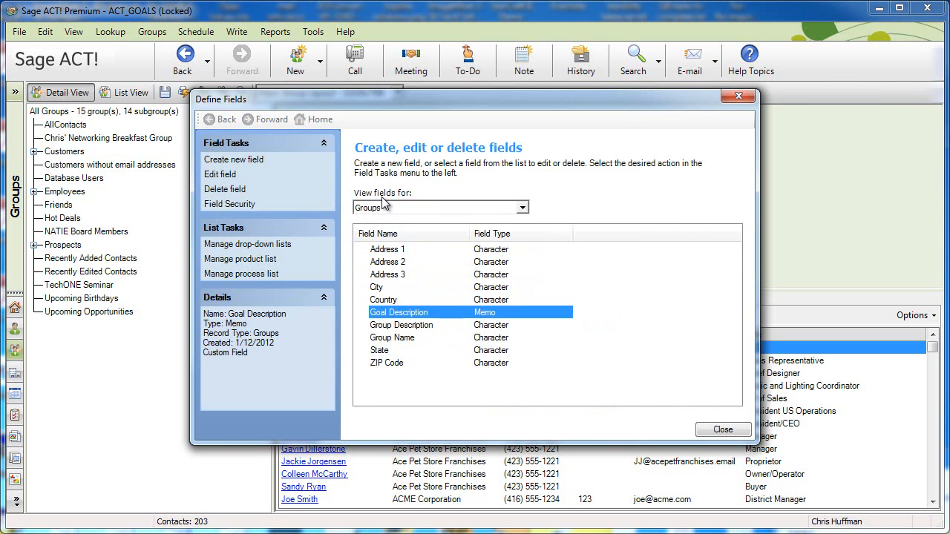
Step: Add a group field named Current Reality with the Memo data type
left_click(252, 165)
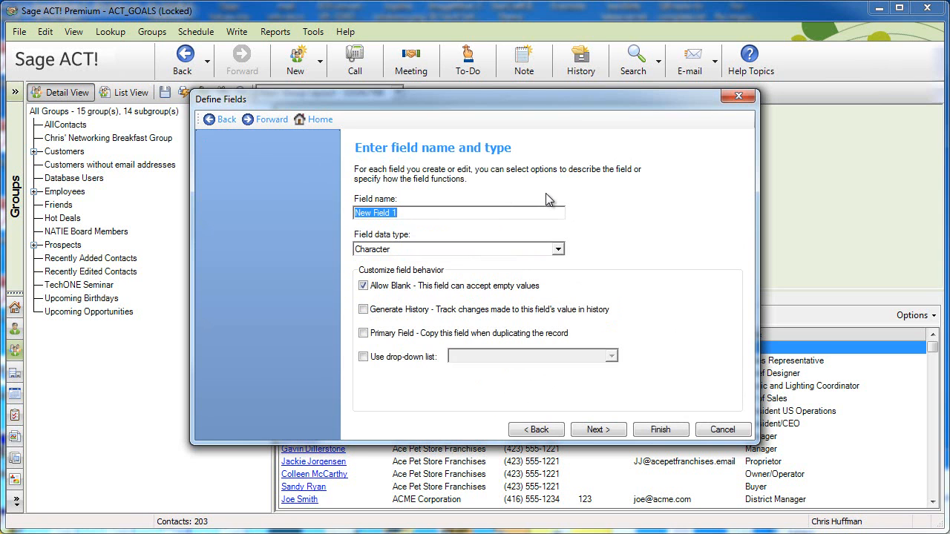
type("Current Reality")
key("Tab")
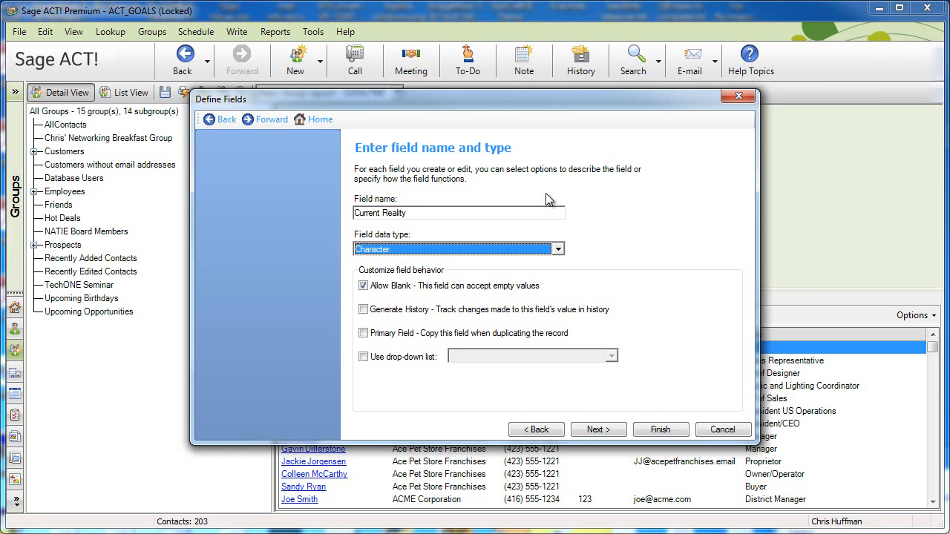
key("m")
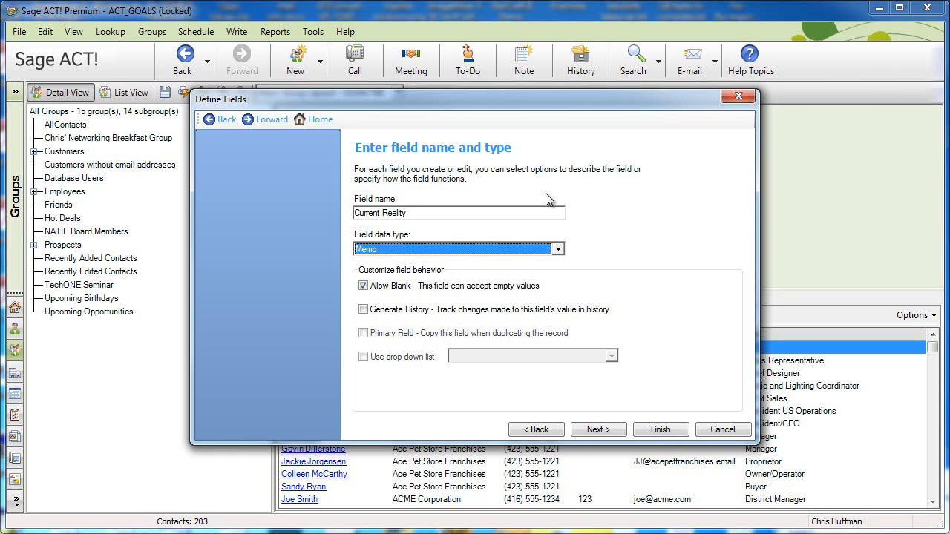
left_click(521, 255)
left_click(522, 256)
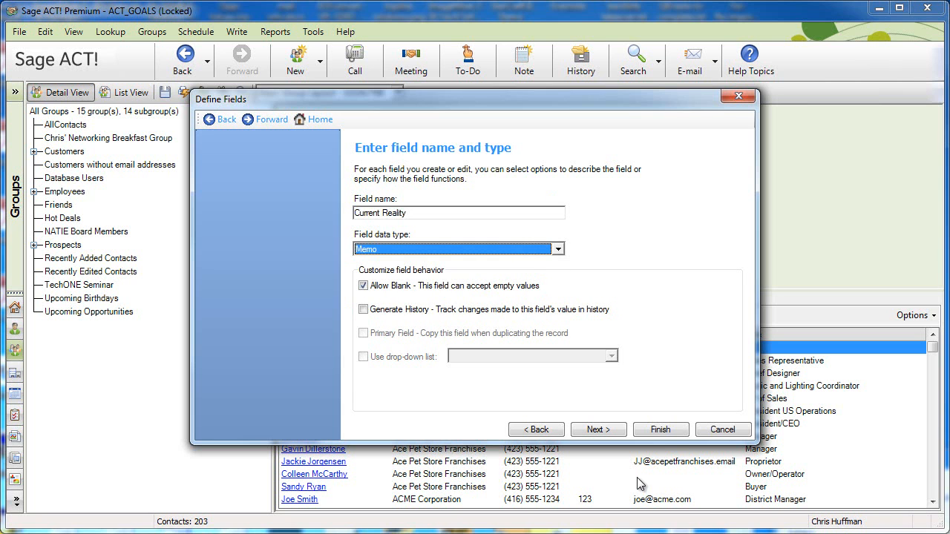
left_click(654, 434)
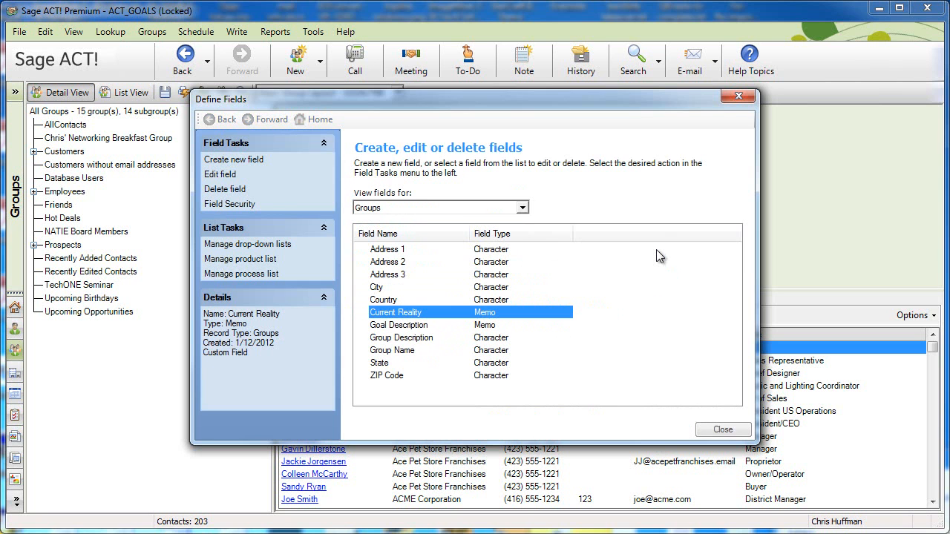
Step: Add a group field named Options with the Memo data type
left_click(250, 159)
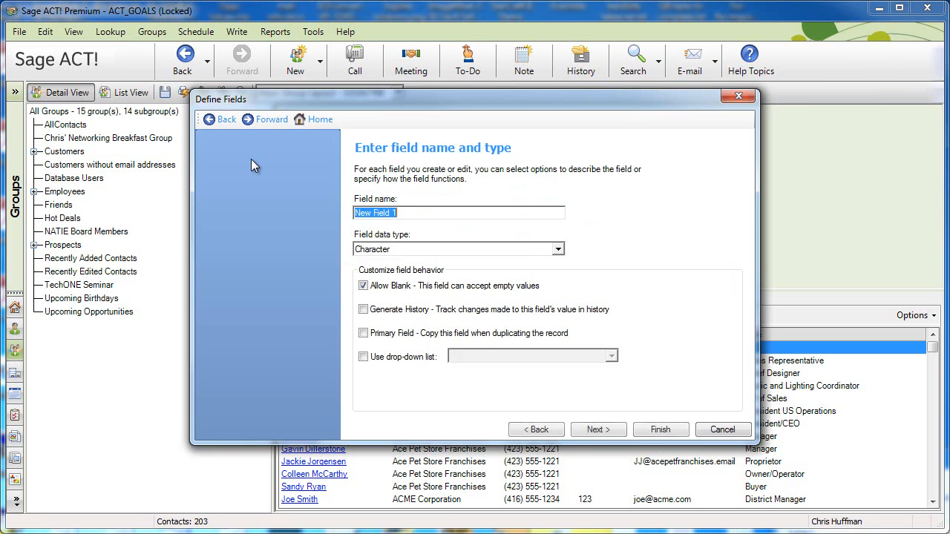
type("Options")
key("Tab")
key("m")
left_click(658, 429)
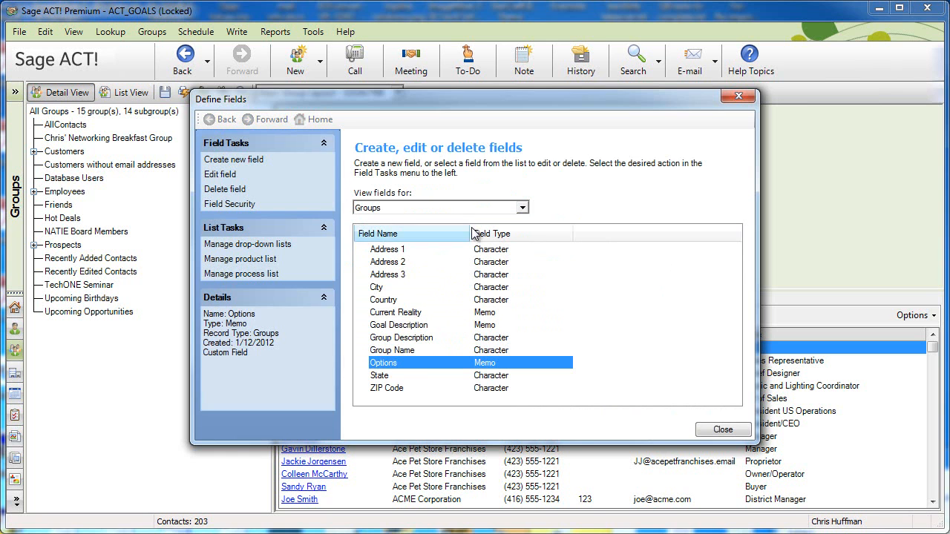
Step: Add a group field named Will with the Memo data type
left_click(262, 169)
type("Will")
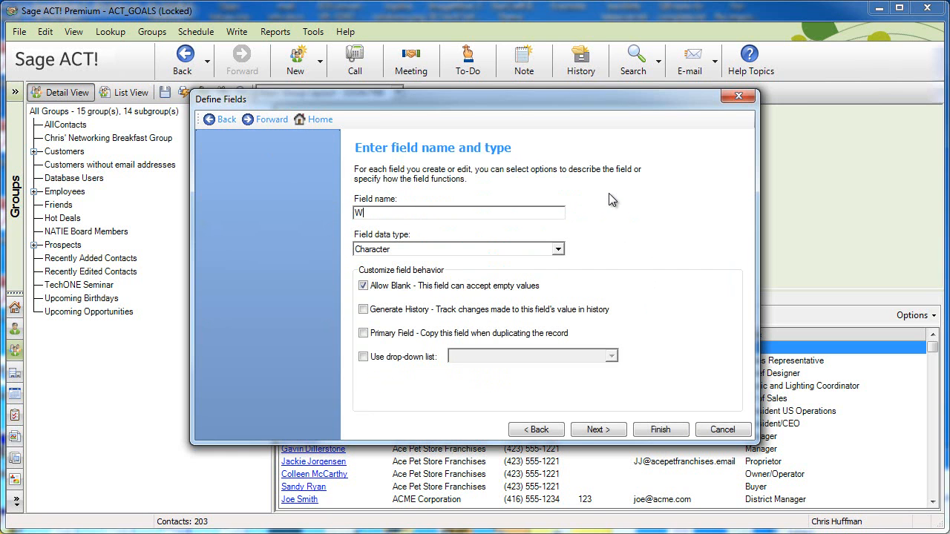
key("Tab")
key("m")
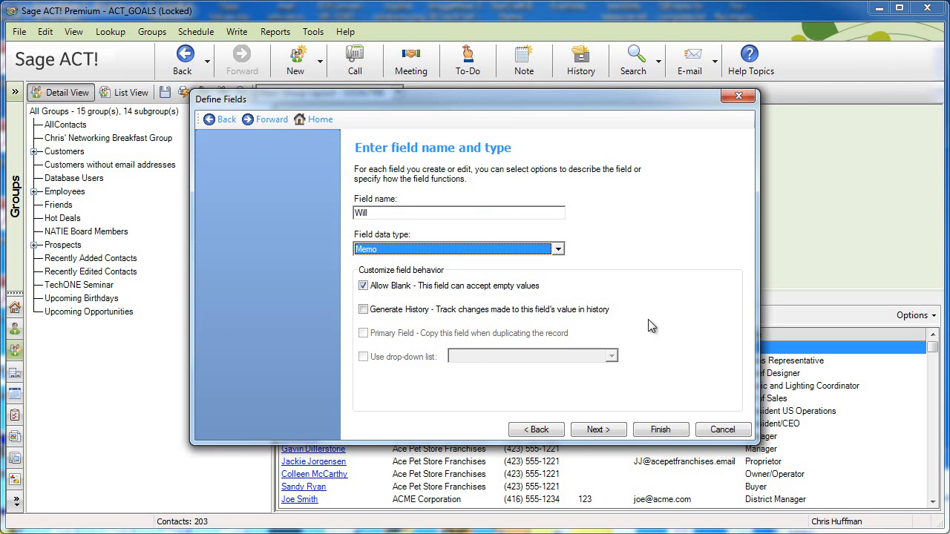
left_click(649, 434)
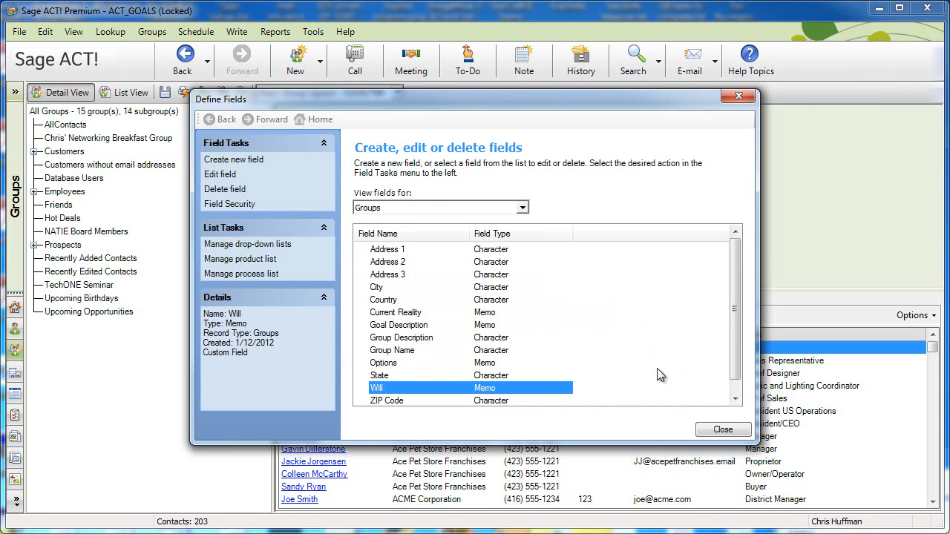
Step: Add a group field named Complete By with the Date data type
left_click(243, 162)
type("Complete ")
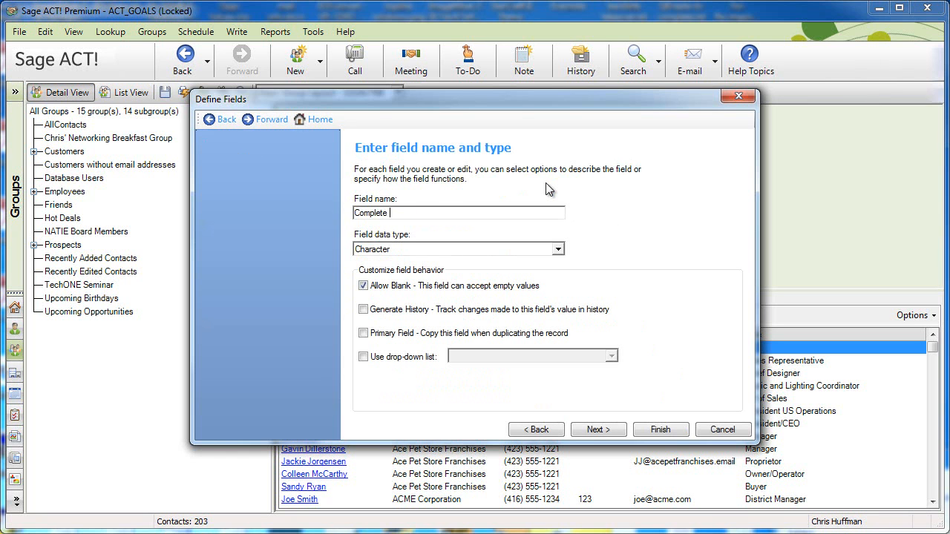
type("By")
key("Tab")
left_click(479, 251)
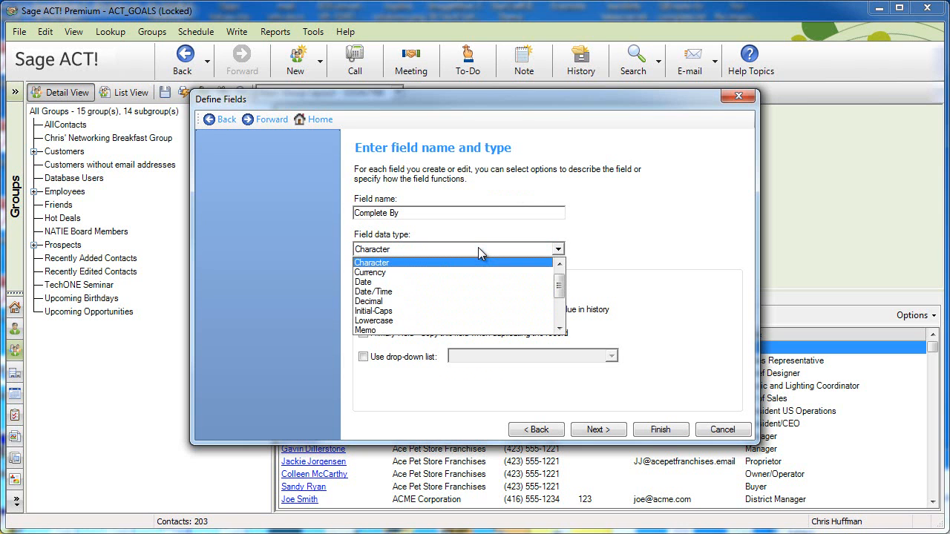
left_click(428, 283)
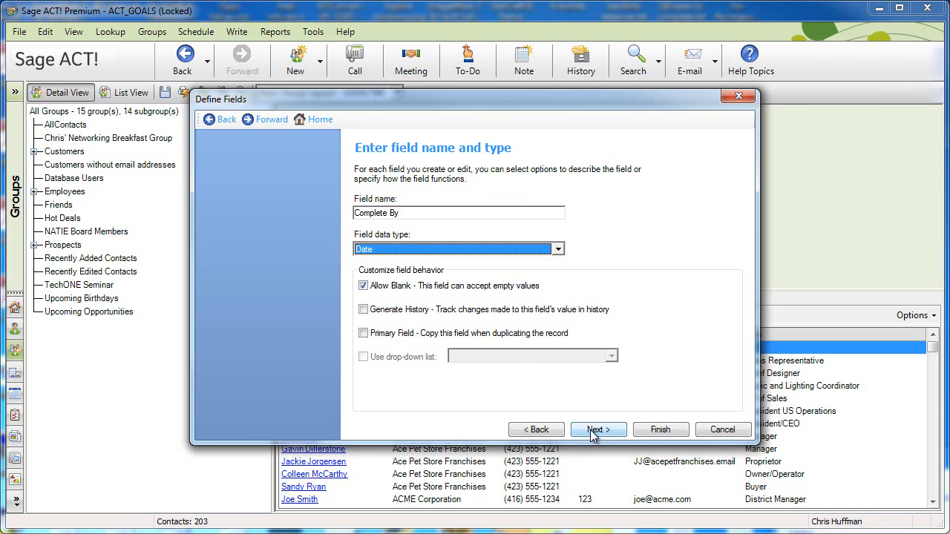
left_click(651, 434)
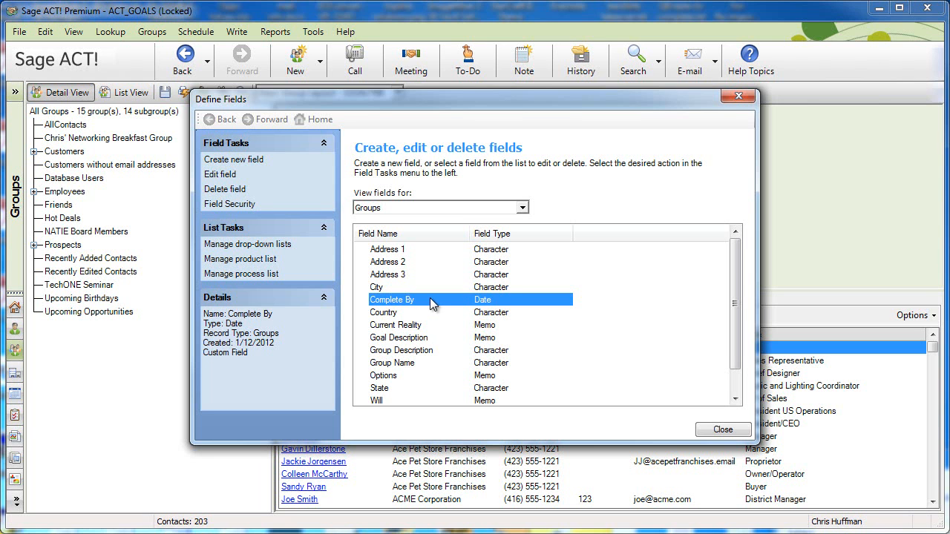
Step: Finish defining fields and decline the offer to modify the layout immediately
left_click(716, 430)
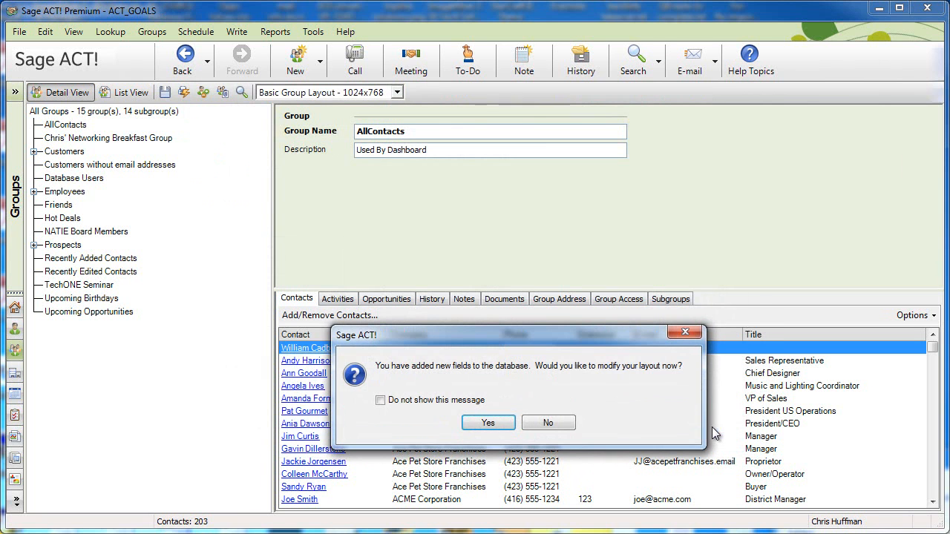
left_click_drag(631, 397, 635, 197)
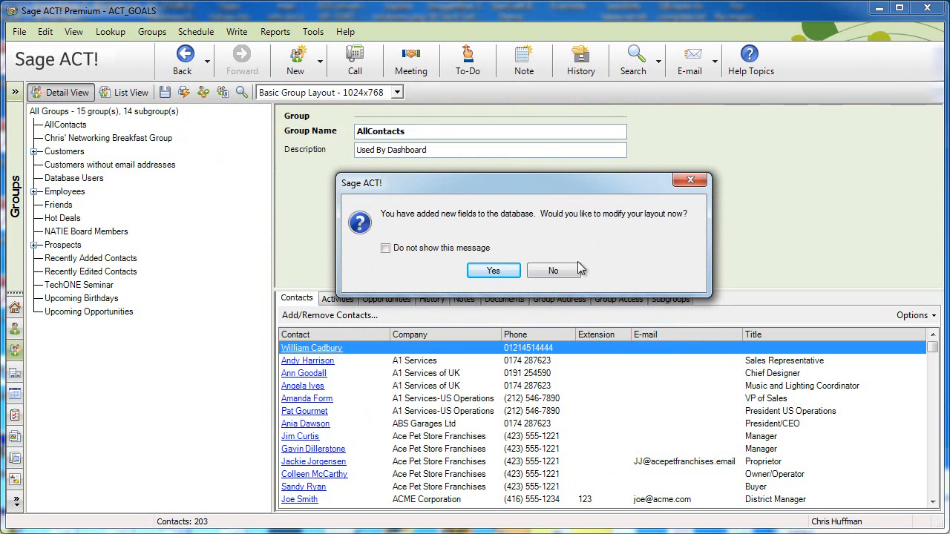
left_click(555, 271)
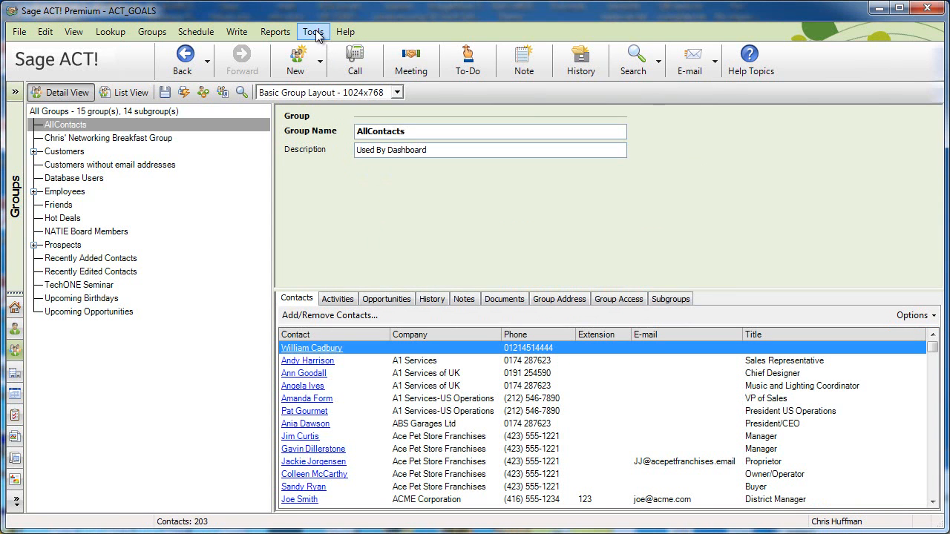
Step: Open the Layout Designer for groups, then restore and enlarge its window so the group layout fits in view
left_click(316, 33)
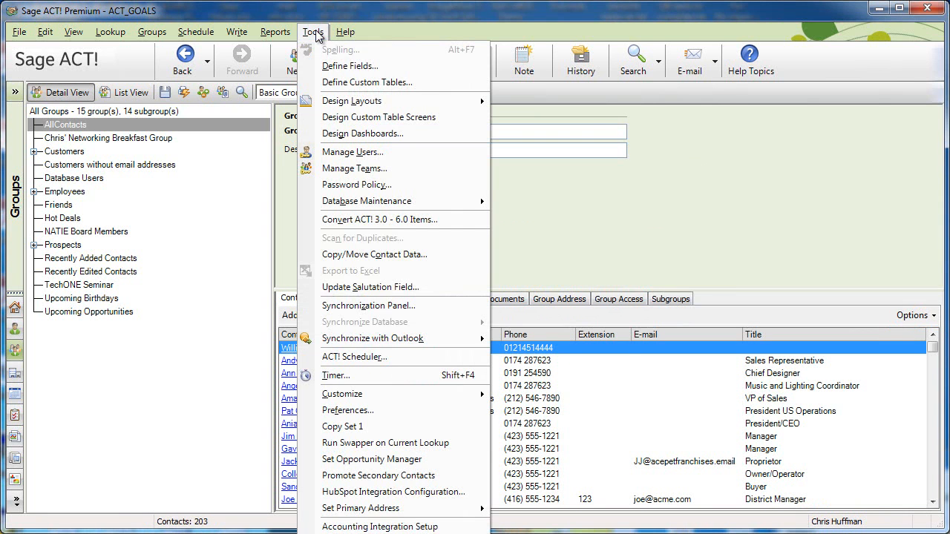
mouse_move(418, 99)
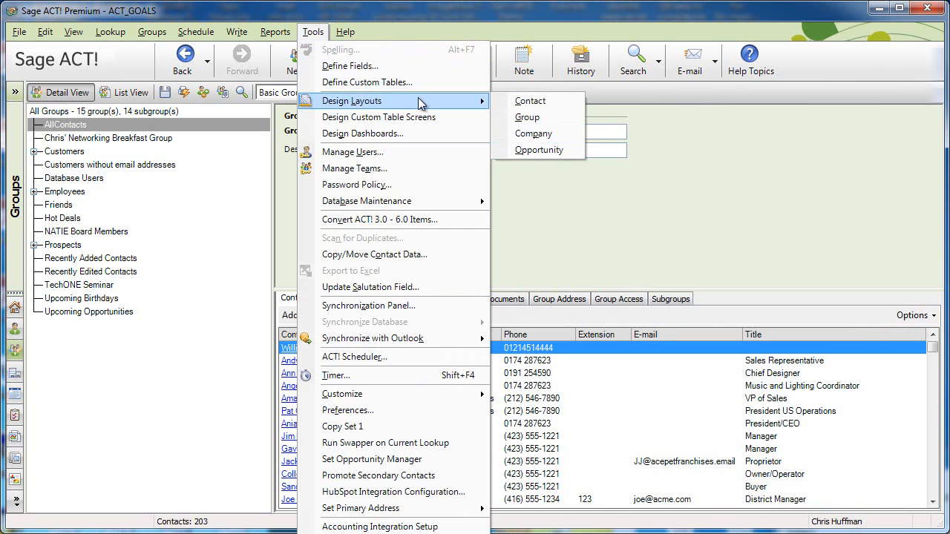
left_click(504, 119)
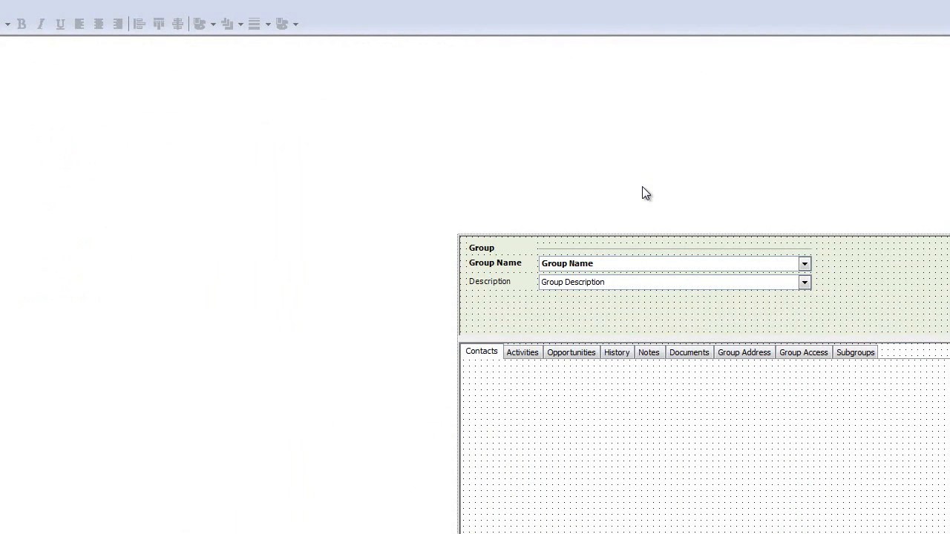
key("super+Down")
left_click_drag(493, 185, 594, 20)
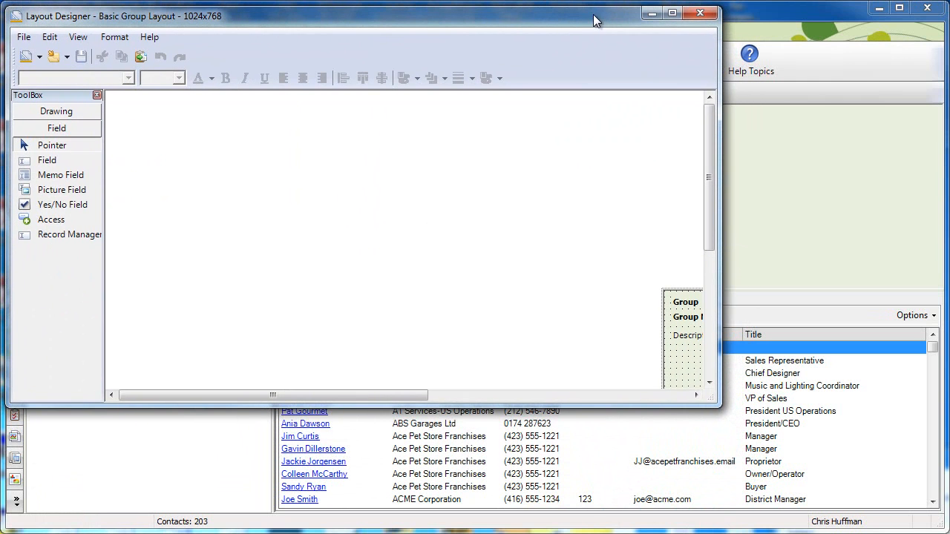
left_click_drag(719, 403, 857, 478)
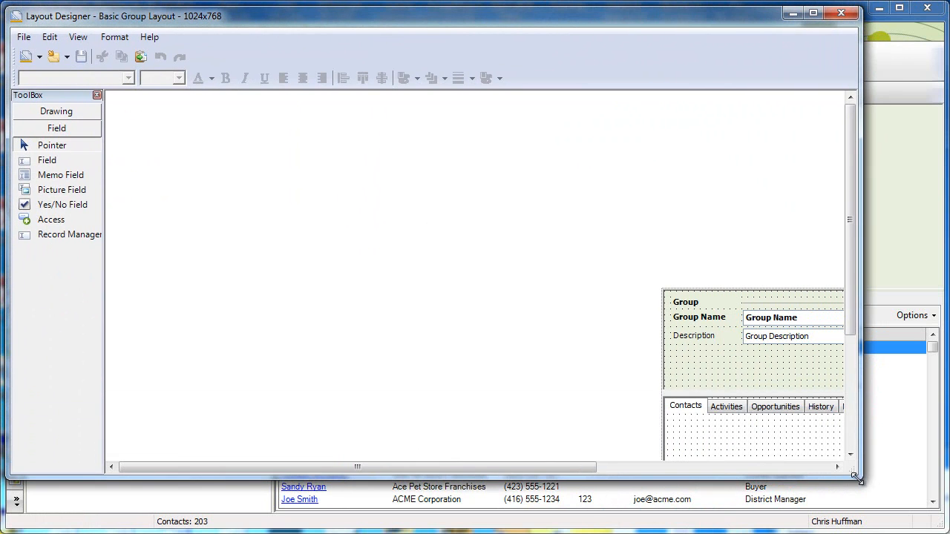
left_click(612, 466)
left_click_drag(840, 306, 854, 409)
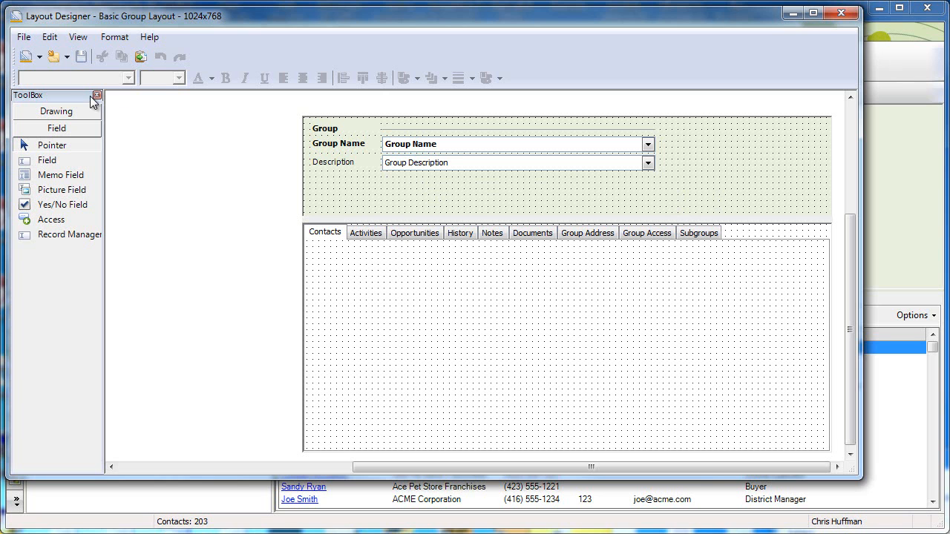
Step: Start a new group layout without saving changes to the current Basic Group Layout
left_click(27, 38)
mouse_move(103, 55)
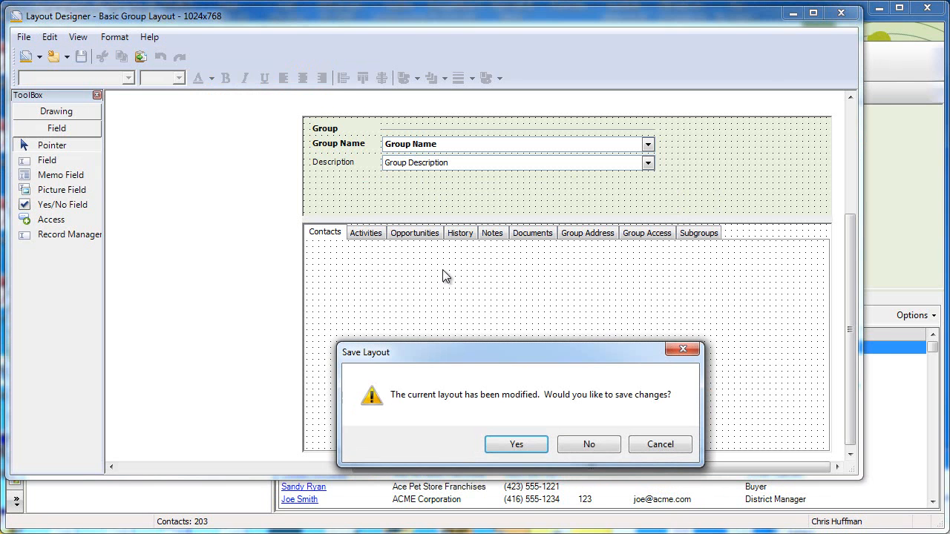
left_click(589, 444)
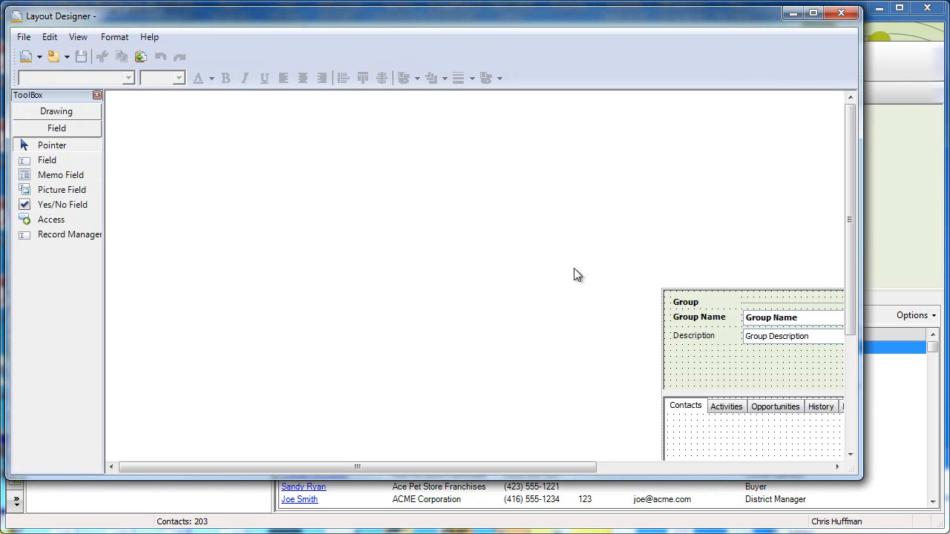
Step: Enlarge the group header area of the layout by lowering the upper edge of the tabbed section
left_click_drag(566, 466, 800, 468)
left_click_drag(851, 337, 856, 429)
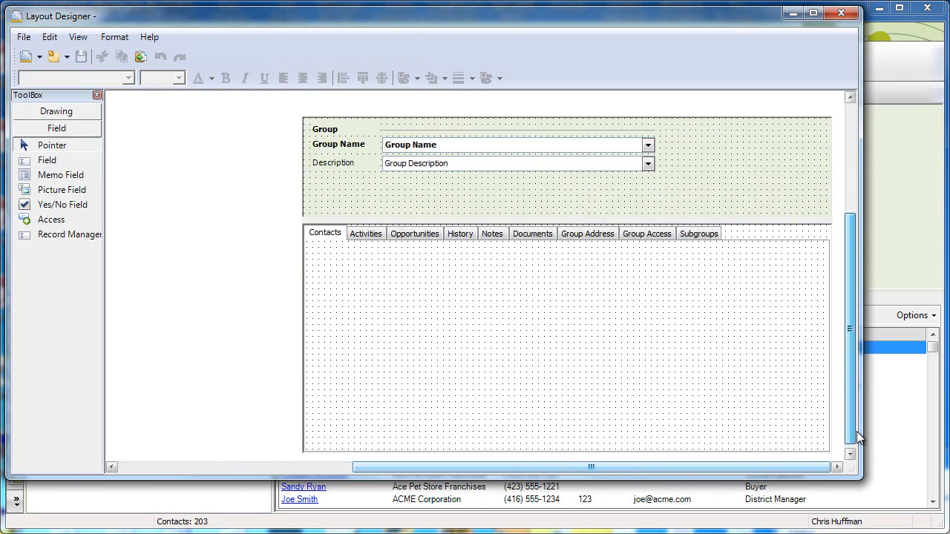
left_click(621, 212)
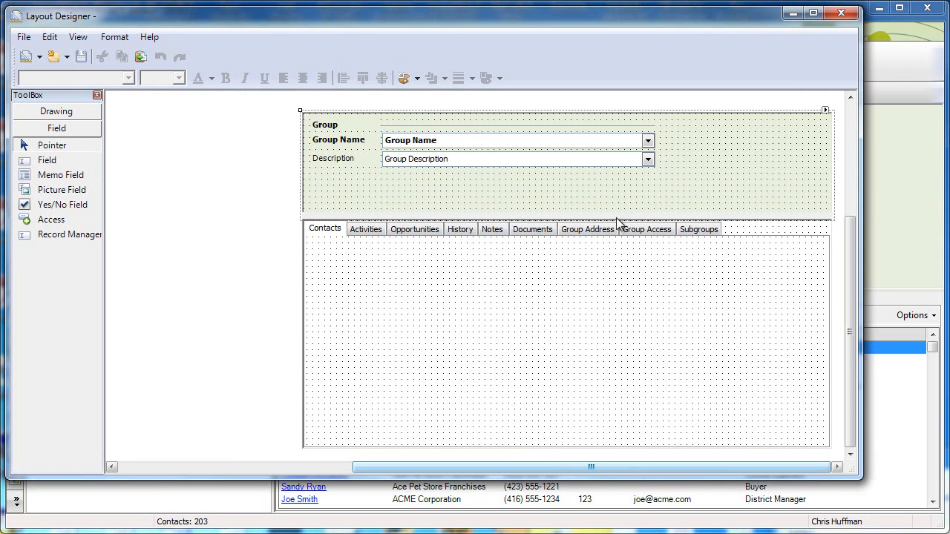
left_click(610, 221)
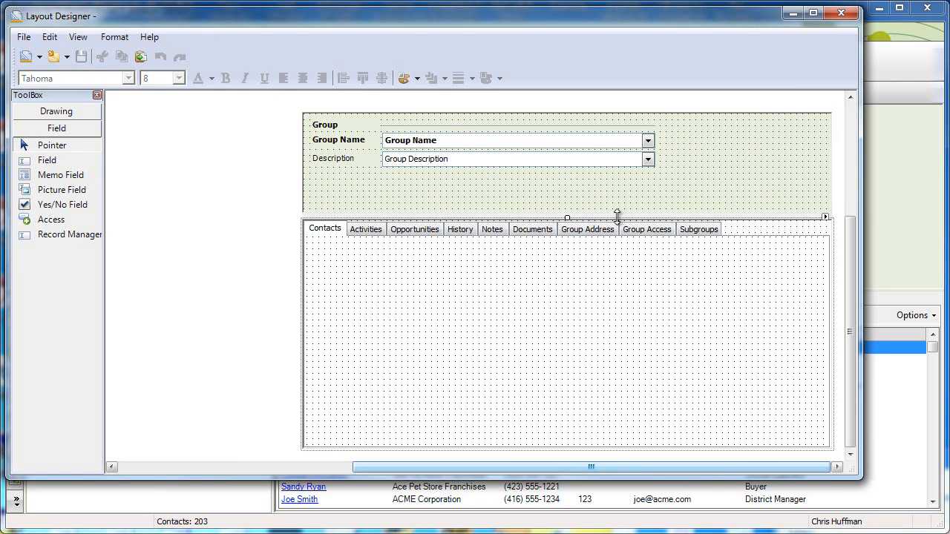
left_click_drag(567, 216, 569, 302)
left_click(388, 222)
Step: Delete the Description label and the Group Description field from the group layout
left_click(343, 165)
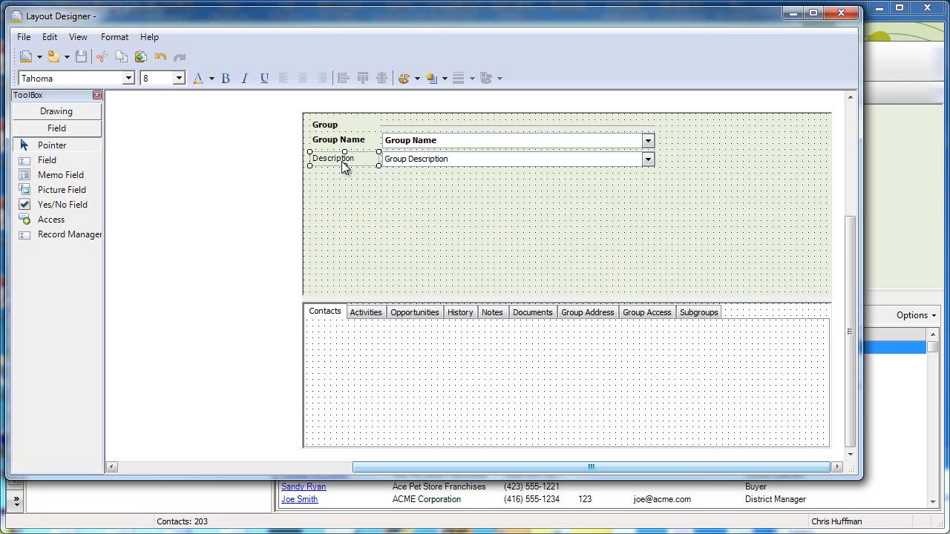
left_click(418, 166, "ctrl")
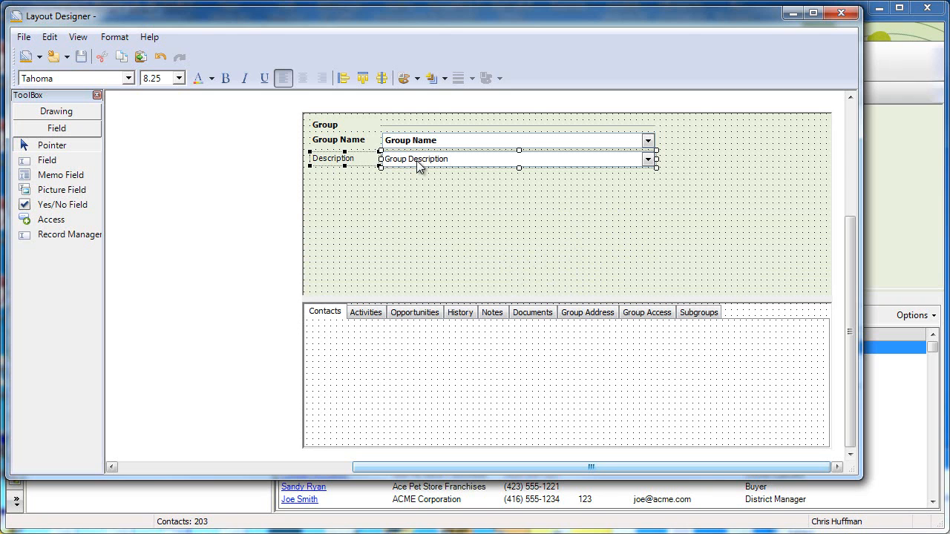
key("Delete")
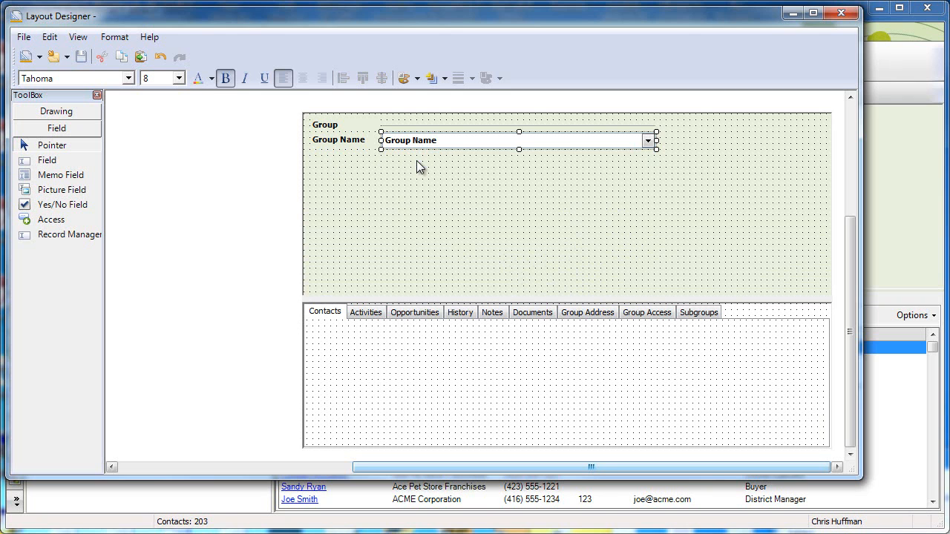
left_click(426, 176)
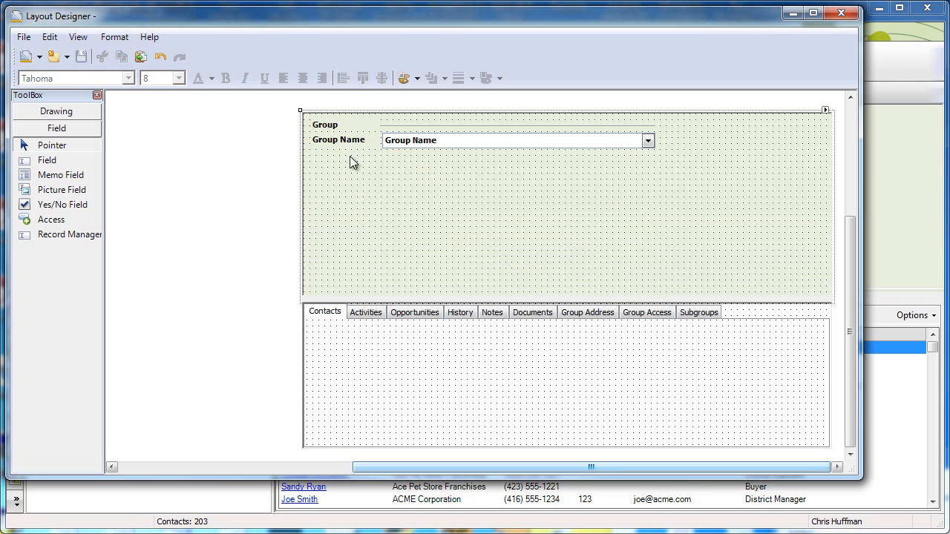
Step: Add the memo fields Current Reality, Goal Description, Options and Will with labels below Group Name
left_click(74, 176)
left_click_drag(399, 162, 497, 198)
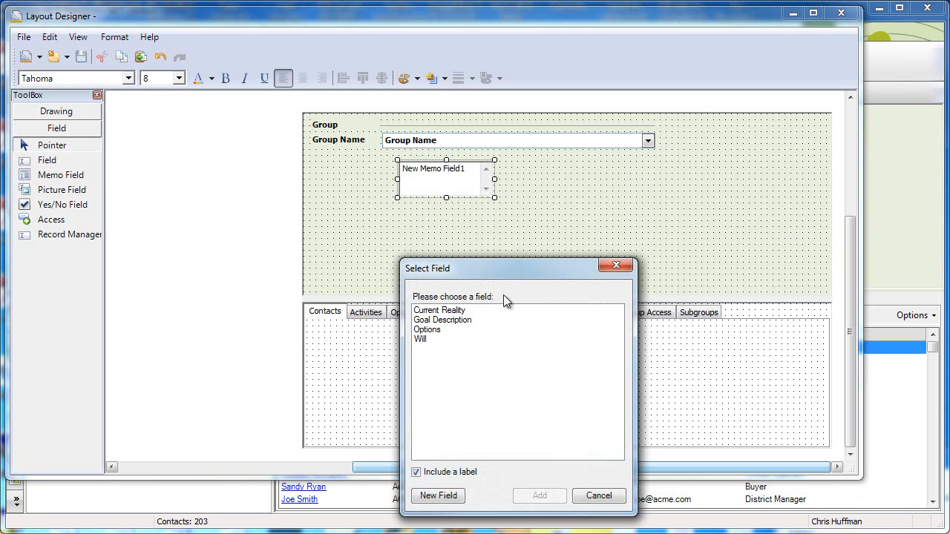
left_click(479, 312)
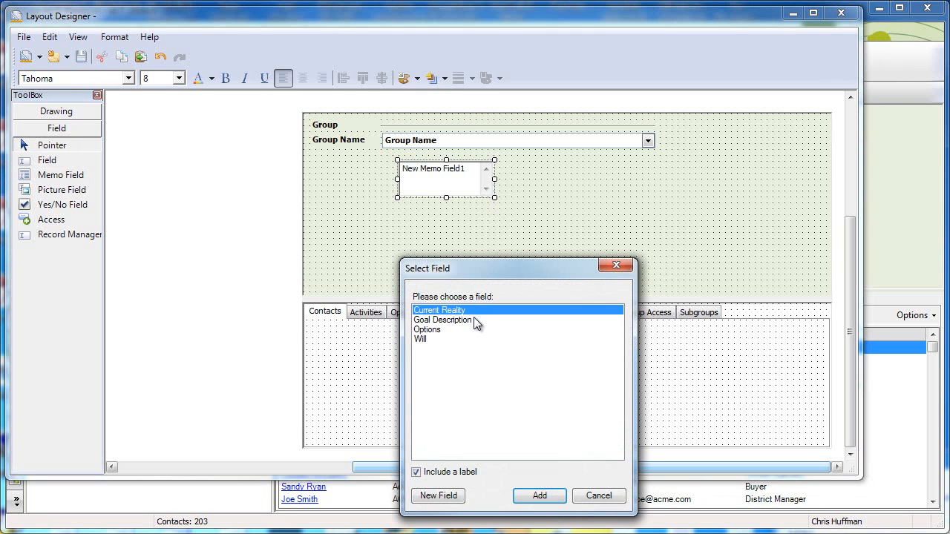
left_click(471, 320, "shift")
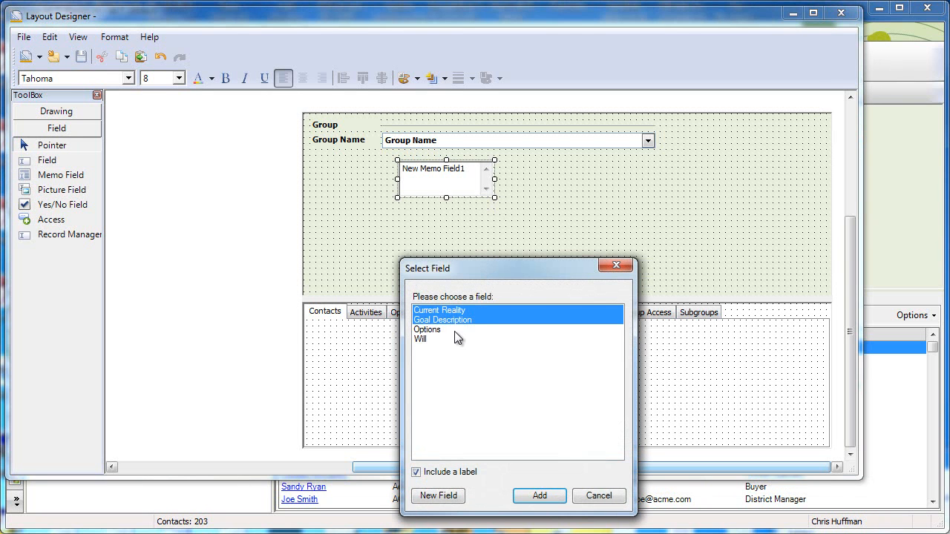
left_click(454, 331, "shift")
left_click(450, 339, "shift")
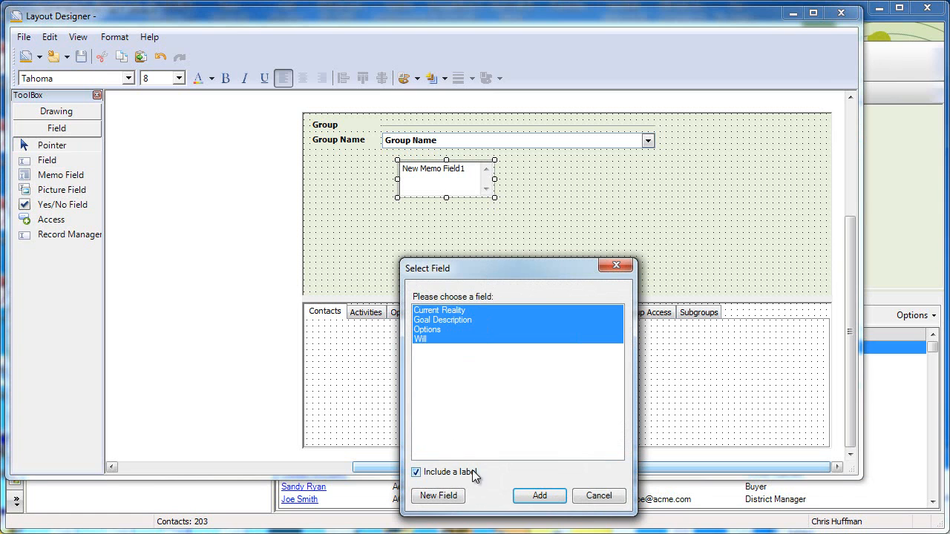
left_click(536, 496)
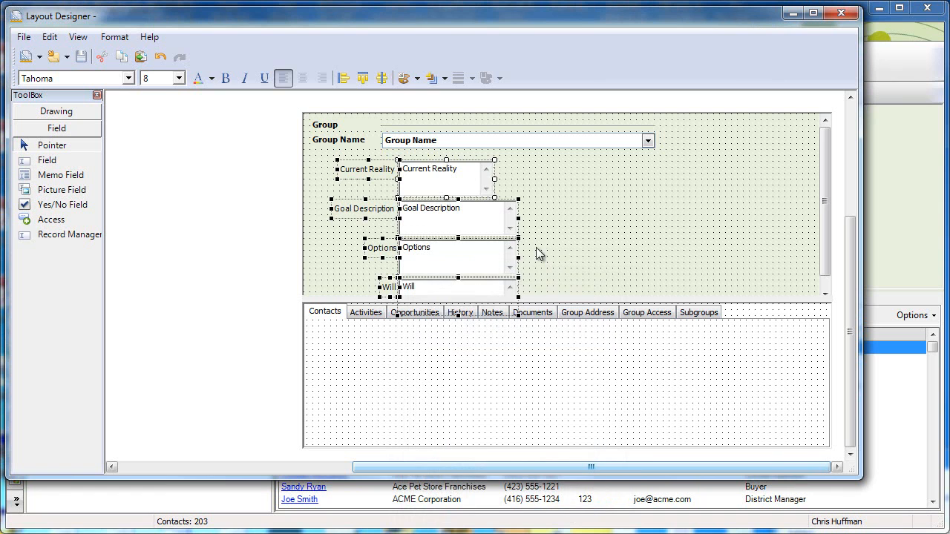
Step: Widen the Current Reality memo field to match the width of the other memo fields
left_click(544, 245)
left_click(479, 191)
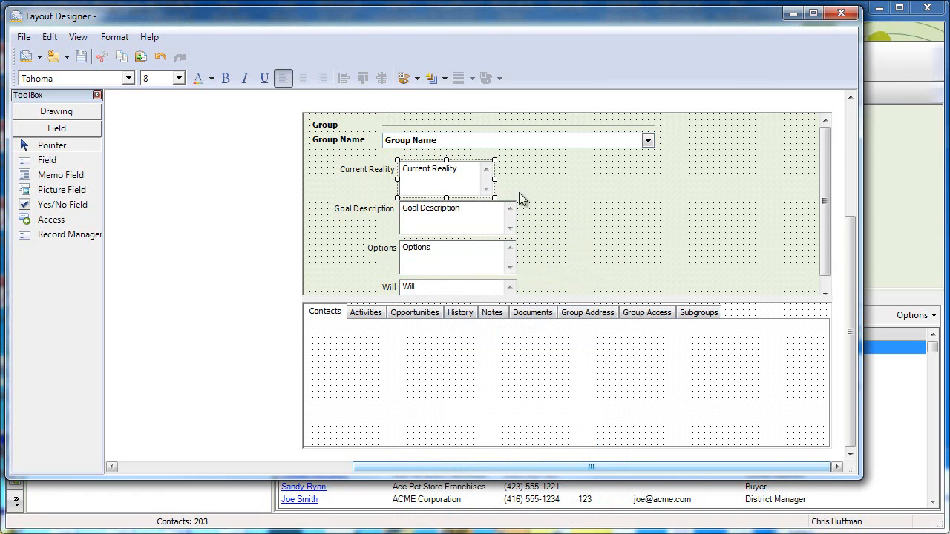
left_click_drag(495, 179, 515, 180)
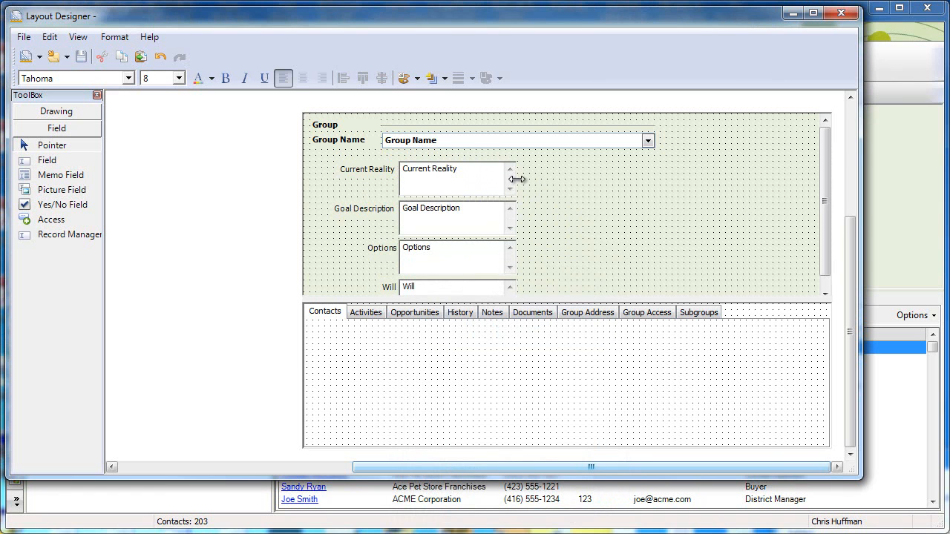
left_click(545, 203)
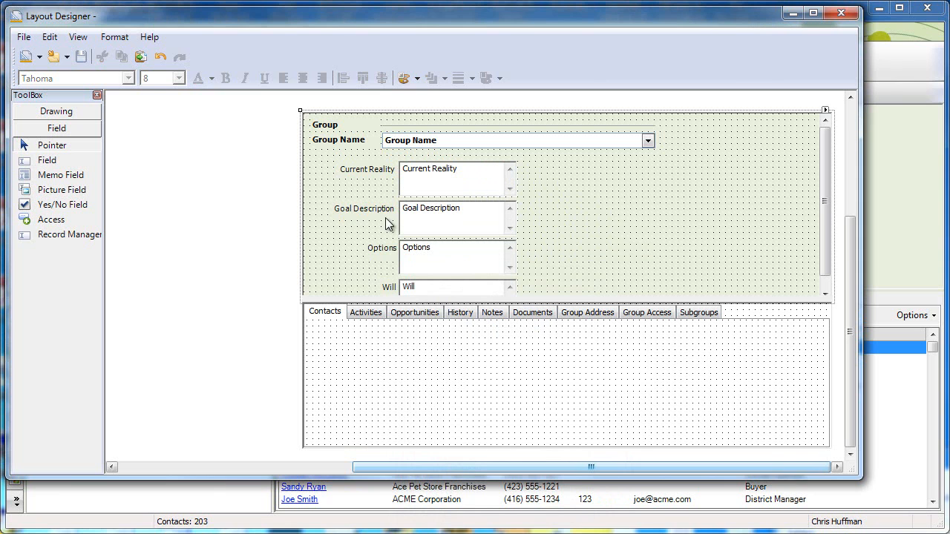
Step: Move the Current Reality label and memo field together into a second column in the first memo row
left_click_drag(320, 204, 423, 230)
left_click(325, 170)
left_click(428, 185)
left_click(540, 192)
left_click(339, 172)
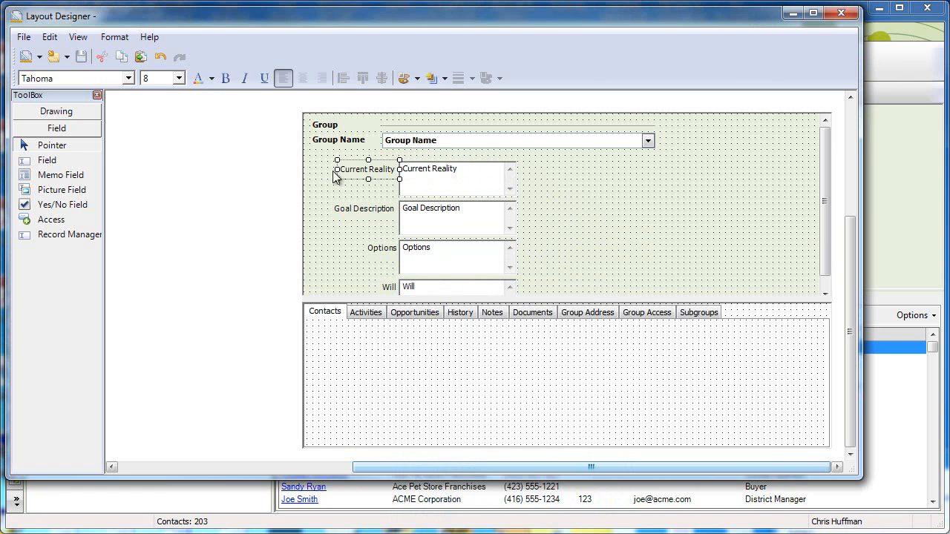
left_click(454, 195, "ctrl")
left_click_drag(452, 186, 647, 180)
left_click(615, 234)
Step: Arrange the labelled memo fields with Goal Description in the first row, Options beneath it, and Will beneath Current Reality
left_click_drag(315, 183, 446, 186)
left_click(558, 214)
left_click_drag(341, 225, 447, 222)
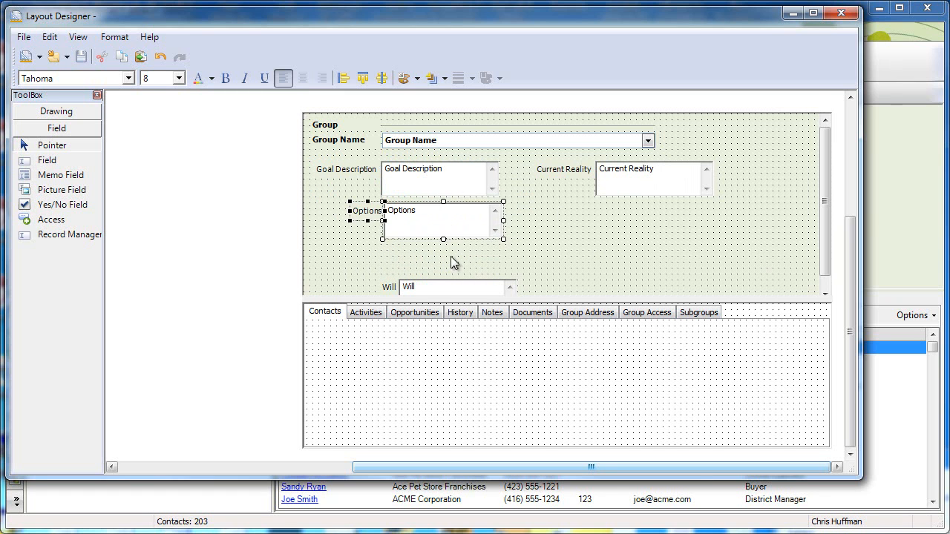
left_click(449, 256)
left_click_drag(373, 260, 624, 212)
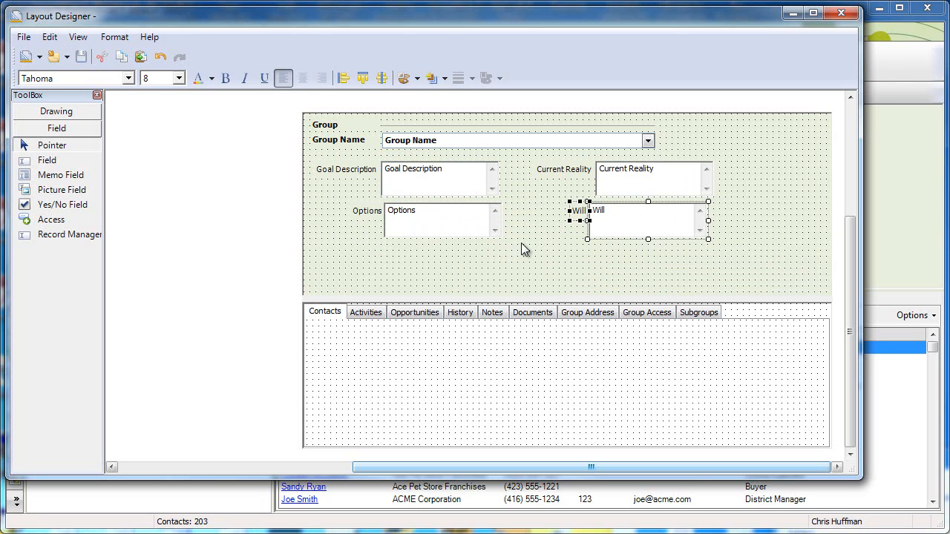
left_click(518, 241)
Step: Make the Goal Description, Options, Will and Current Reality labels bold and widen them so each fits on one line
left_click(350, 177)
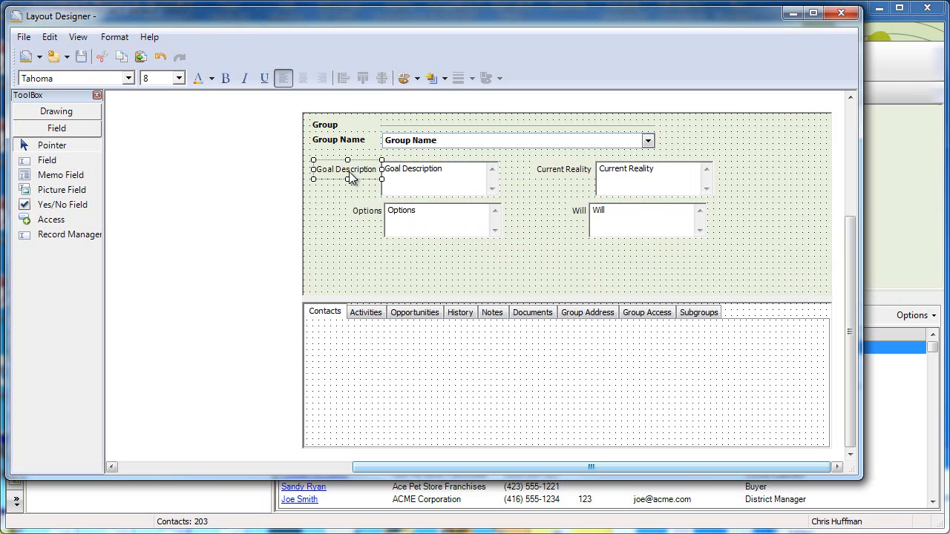
left_click(364, 213, "shift")
left_click(577, 211, "shift")
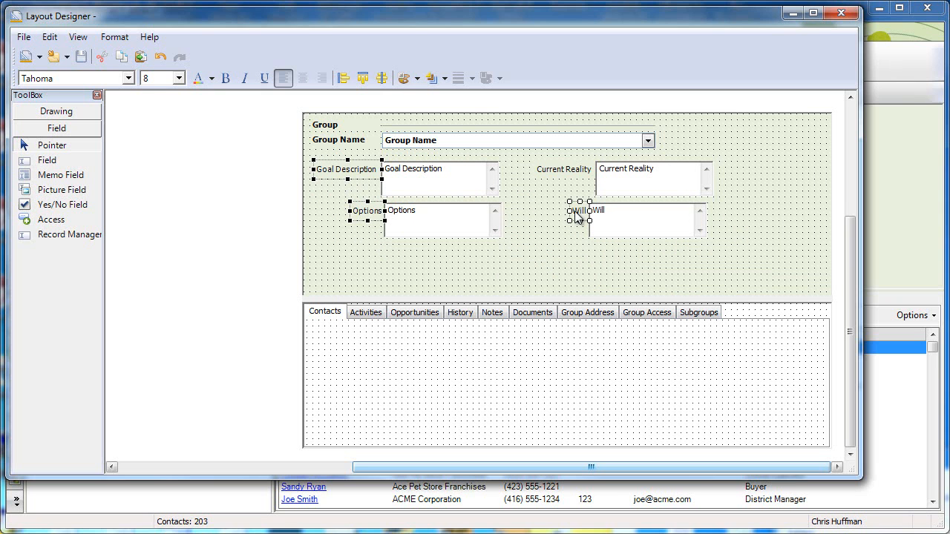
left_click(571, 177, "shift")
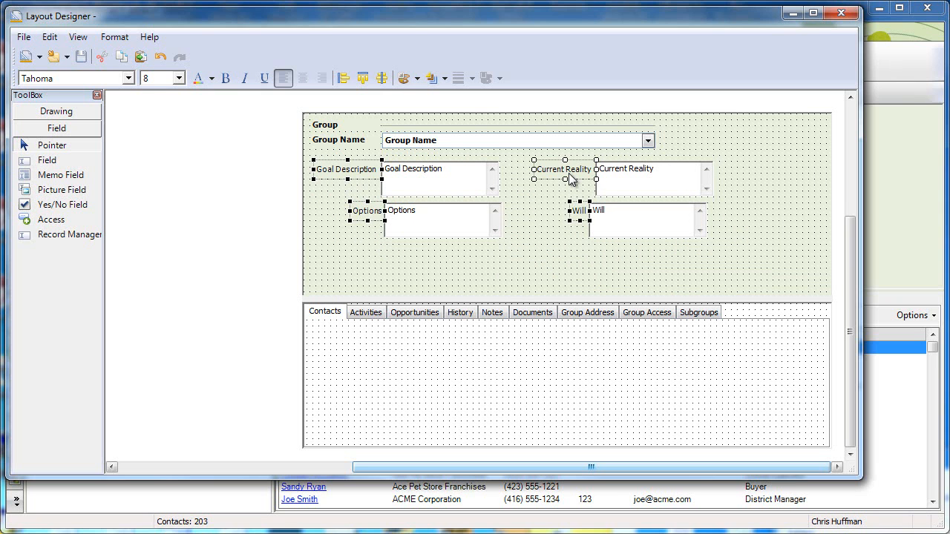
left_click(225, 79)
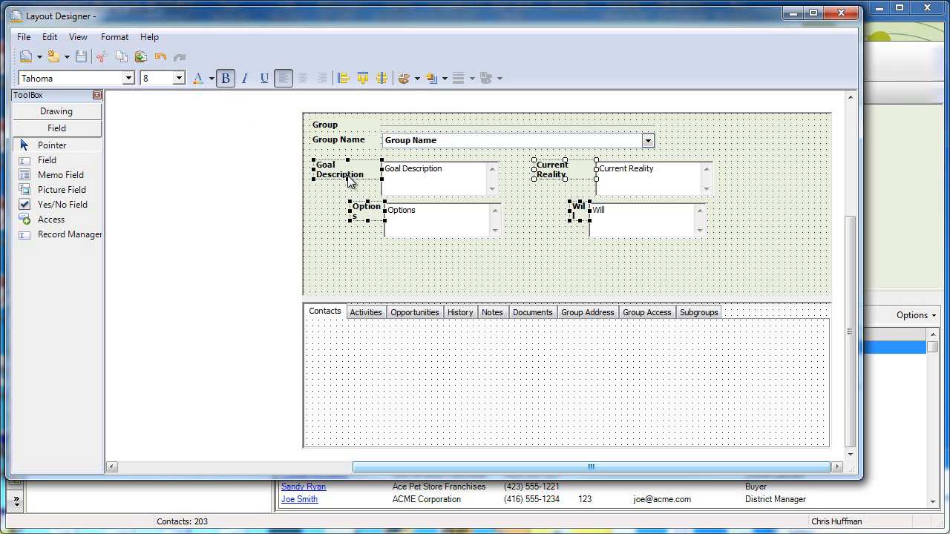
left_click(310, 173)
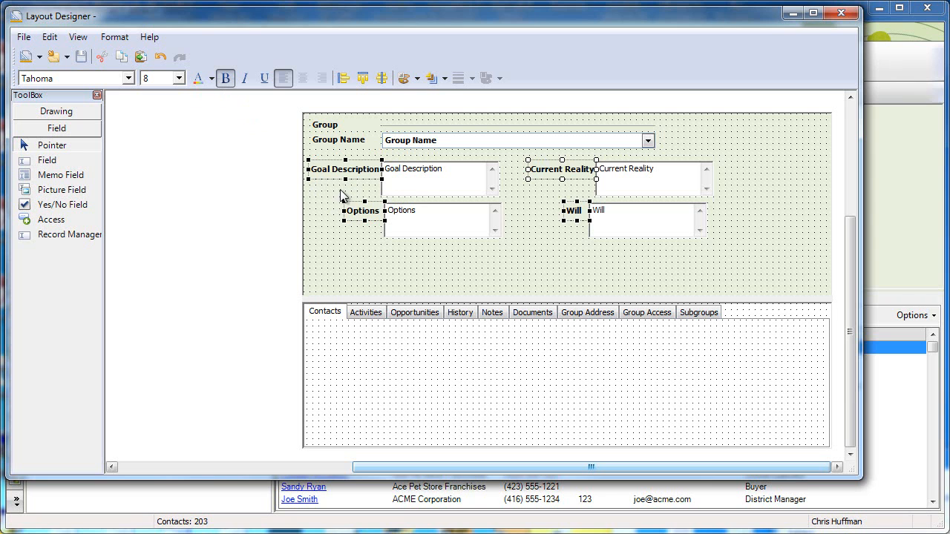
Step: Align the left edges of the Options and Goal Description memo fields
left_click(352, 211)
left_click(414, 221)
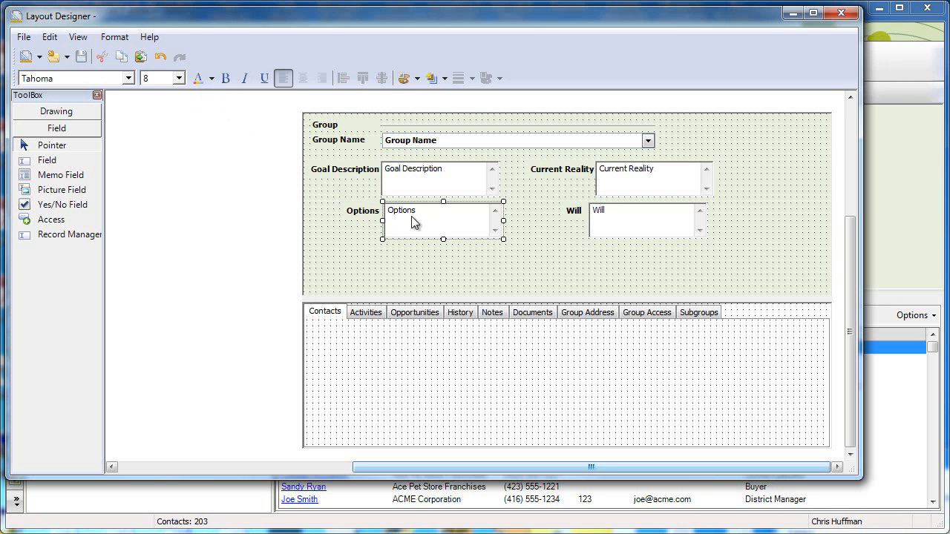
left_click(407, 187, "ctrl")
left_click(344, 78)
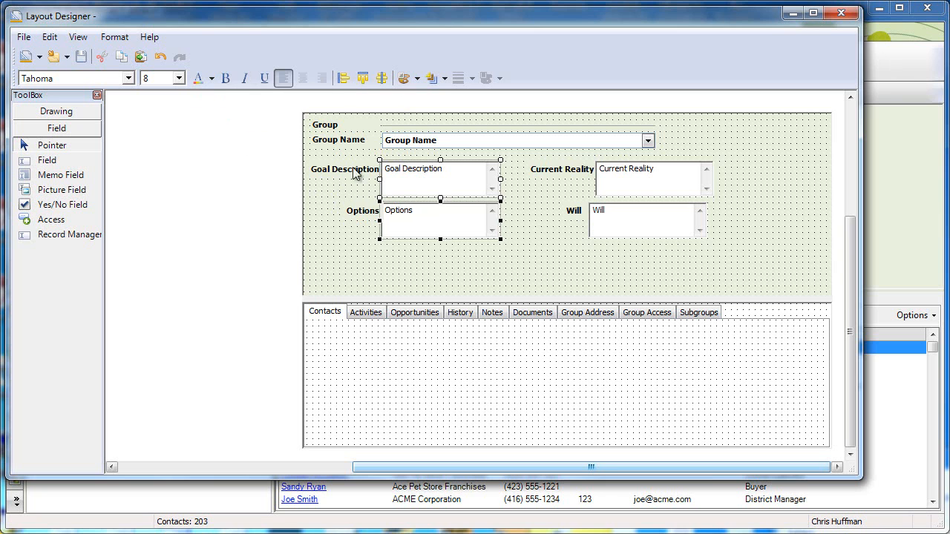
Step: Nudge the Options label slightly left, away from its memo field
left_click(358, 212)
key("Left")
key("Left")
key("Left")
key("Left")
key("Left")
key("Left")
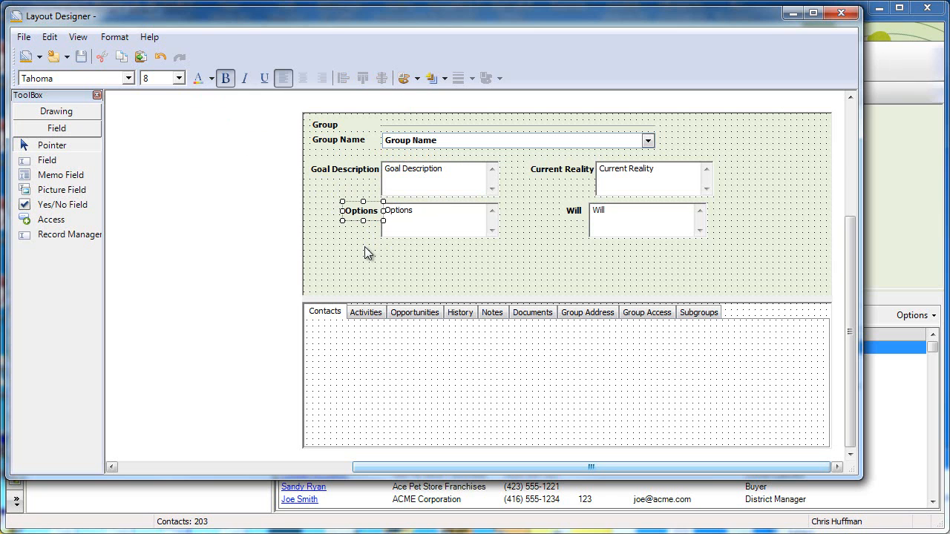
left_click(371, 259)
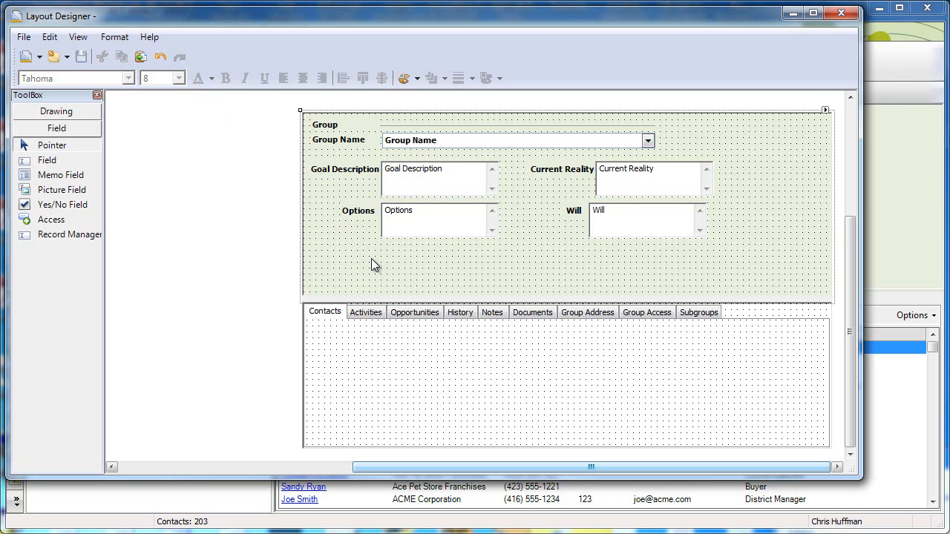
Step: Move the Current Reality and Will labels together to the left, closer to the first column of memo fields
left_click(581, 177)
left_click(575, 213, "shift")
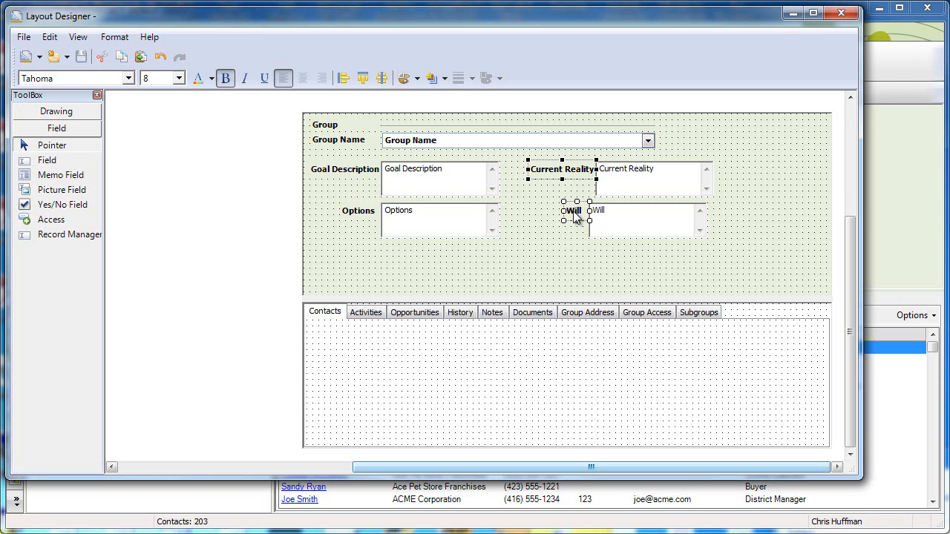
left_click_drag(573, 173, 553, 175)
left_click(557, 195)
Step: Align the left edge of the Current Reality memo field with that of the Will memo field
left_click(625, 195)
left_click(630, 223, "shift")
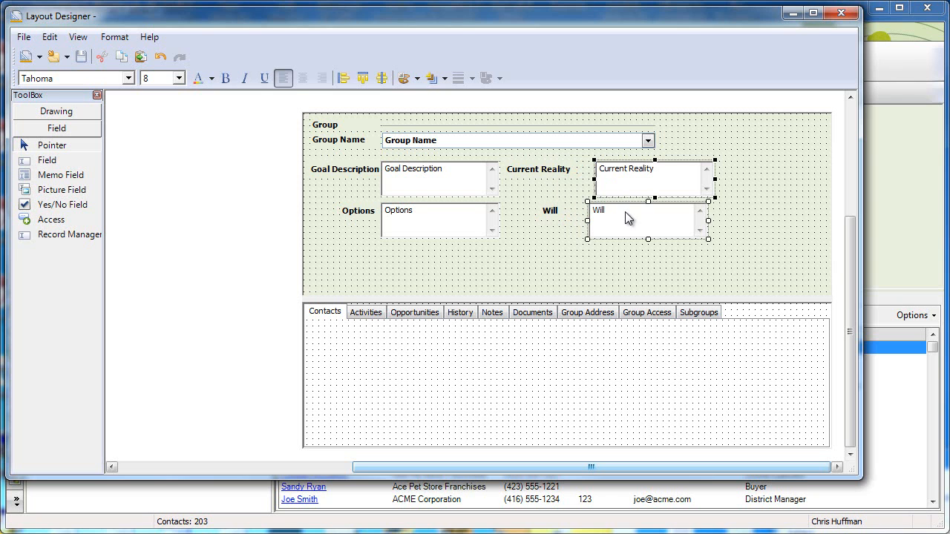
left_click(616, 216, "shift")
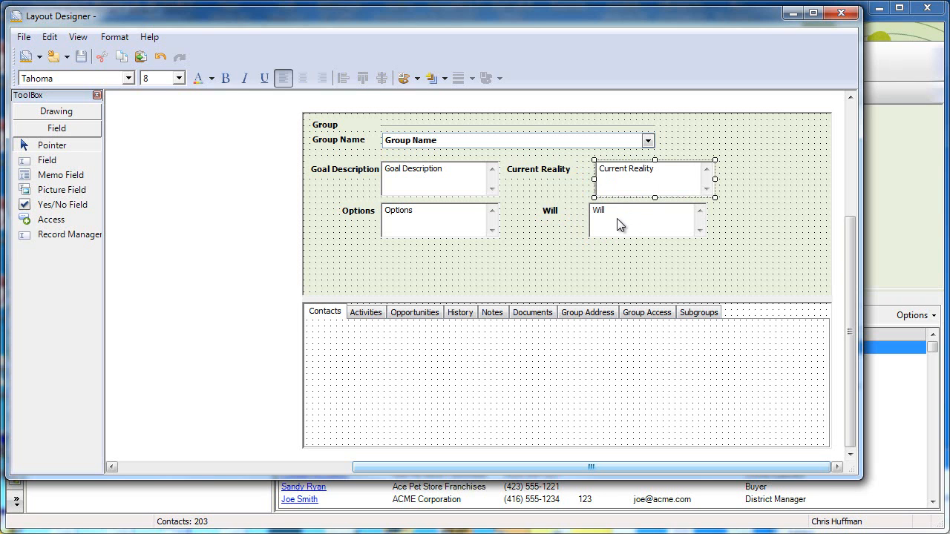
left_click(616, 218, "shift")
left_click(343, 78)
left_click(547, 243)
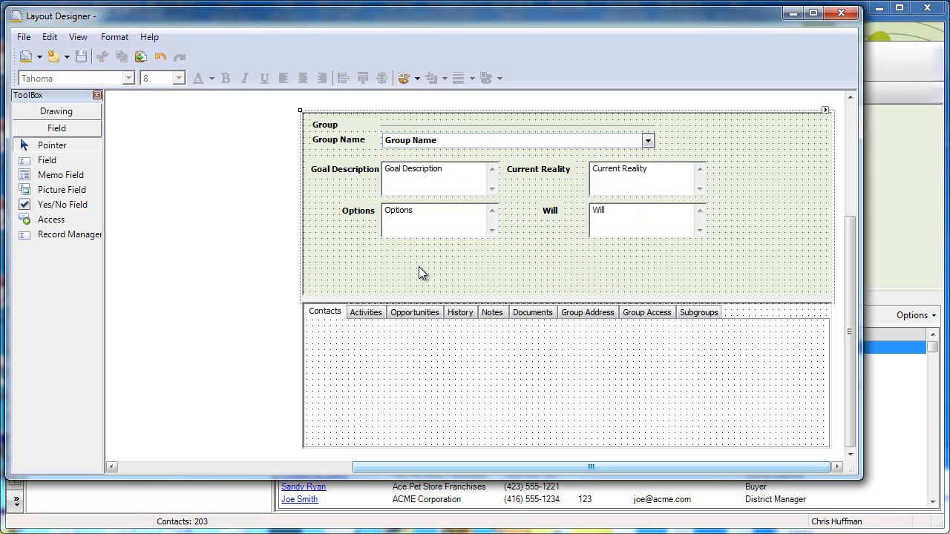
Step: Add the Complete By field with a label directly beneath the Options memo field, matching its width
left_click(69, 158)
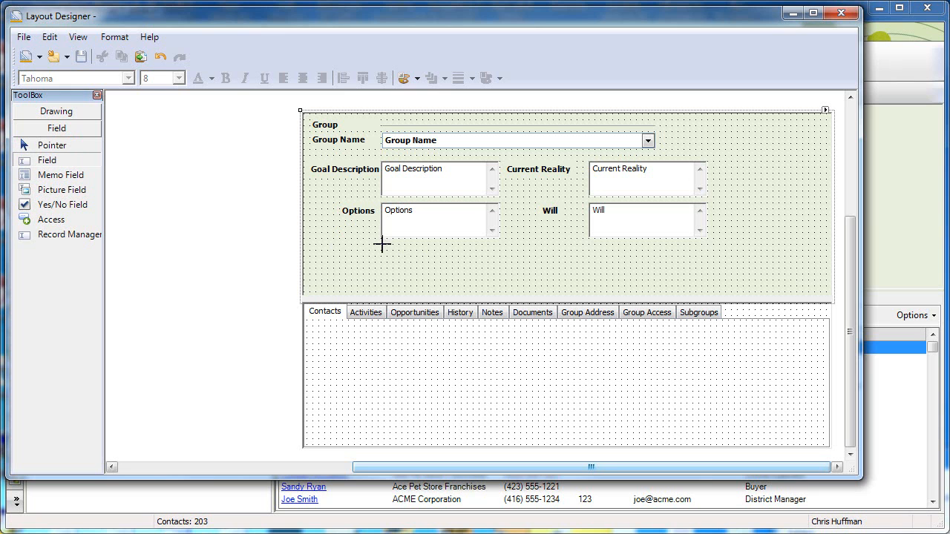
left_click_drag(384, 245, 501, 263)
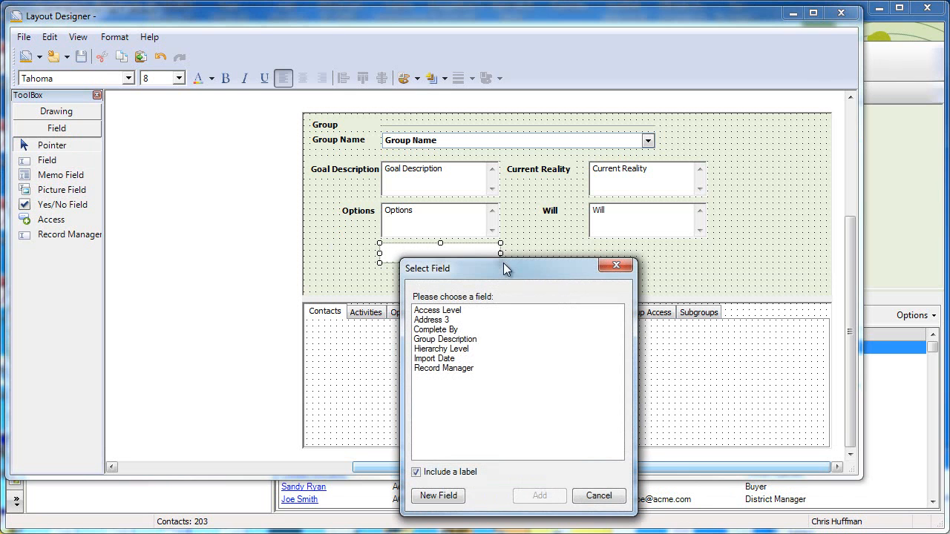
left_click(448, 331)
left_click(543, 498)
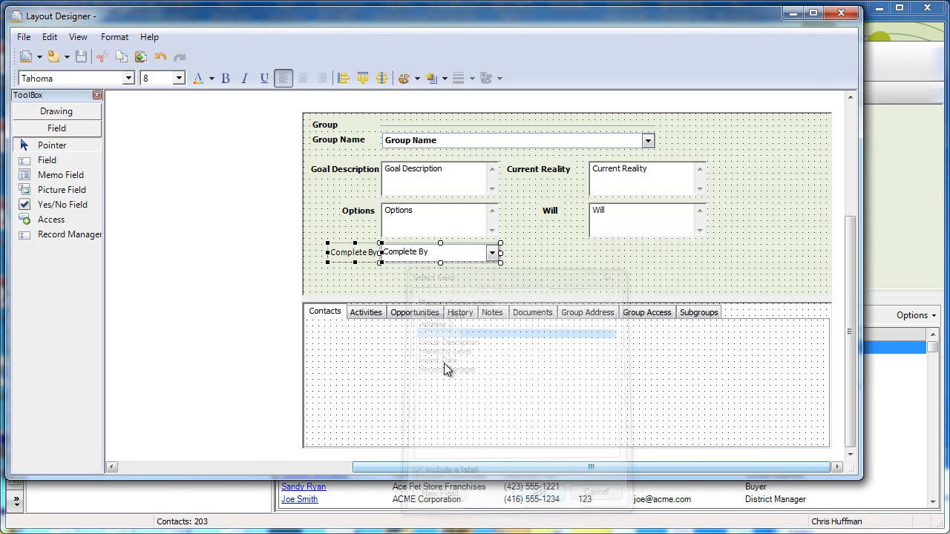
Step: Make the Complete By label bold and extend it to the left so its text fits on one line
left_click(366, 258)
left_click(225, 78)
left_click_drag(328, 252, 314, 252)
left_click(356, 276)
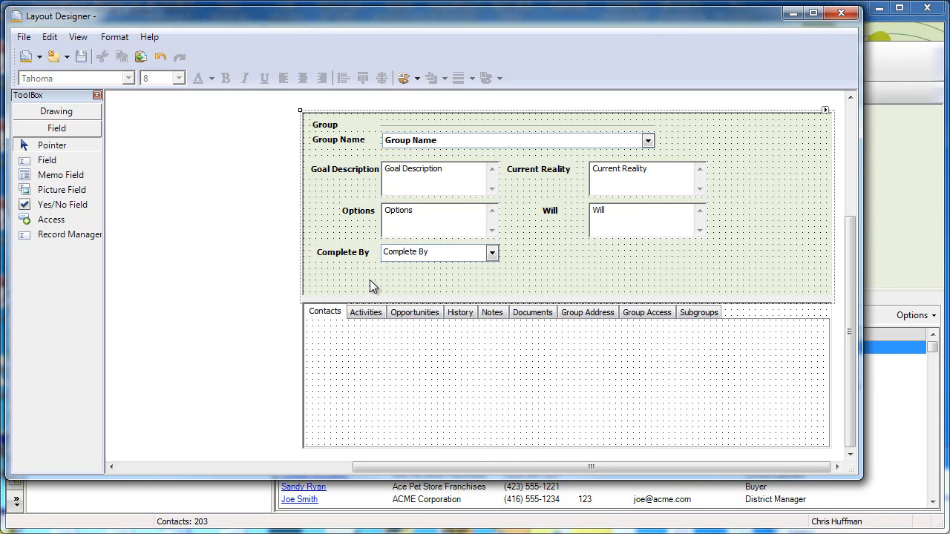
Step: Save the new group layout under the file name Goals in the database's Layouts folder
left_click(86, 59)
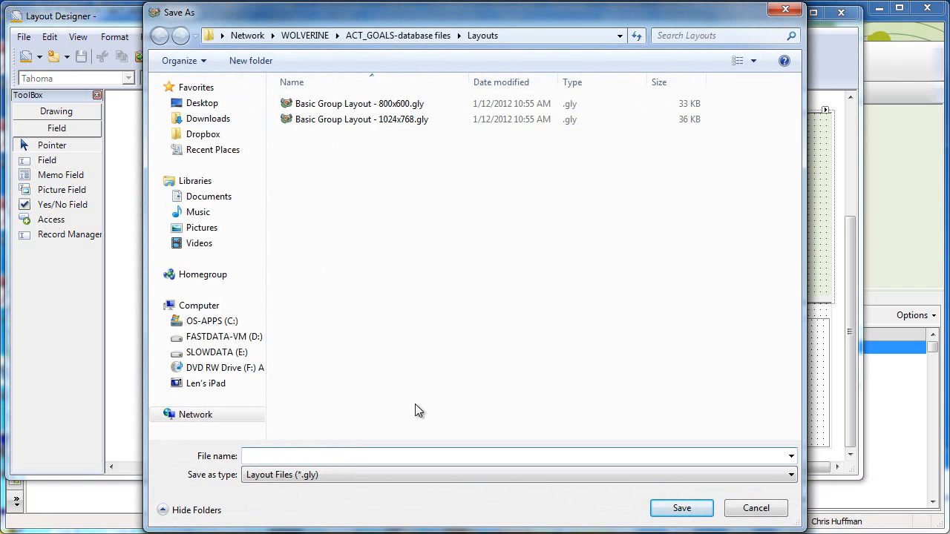
type("Goals")
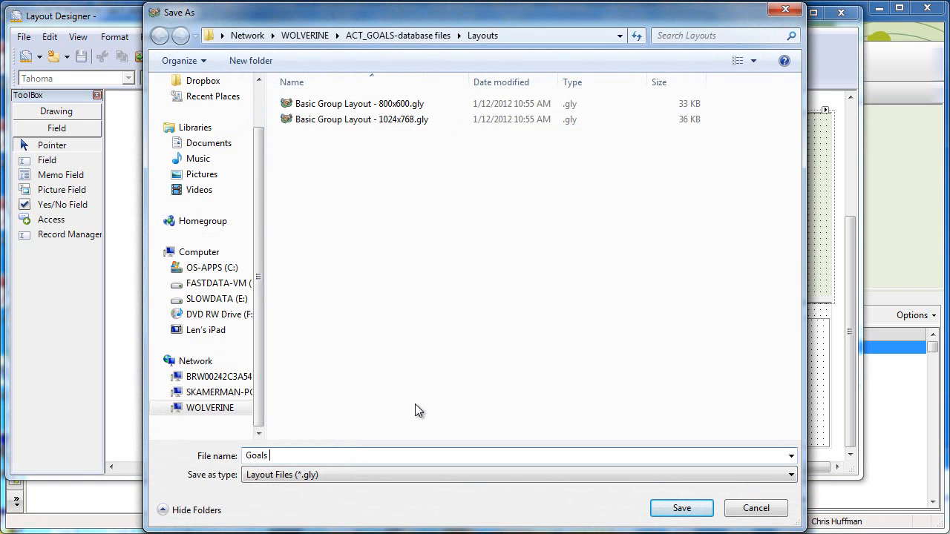
key("Return")
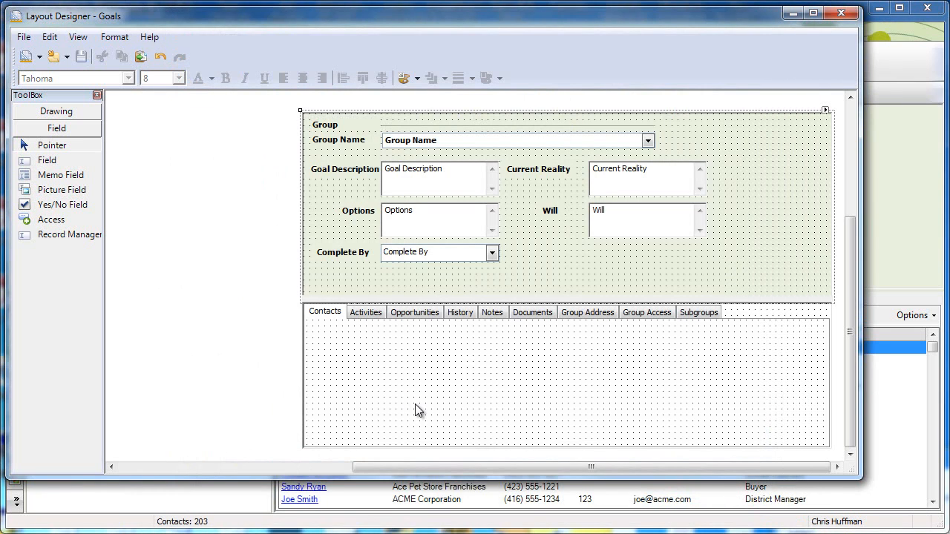
Step: Close the Layout Designer and switch the group detail view to the Goals layout
left_click(839, 14)
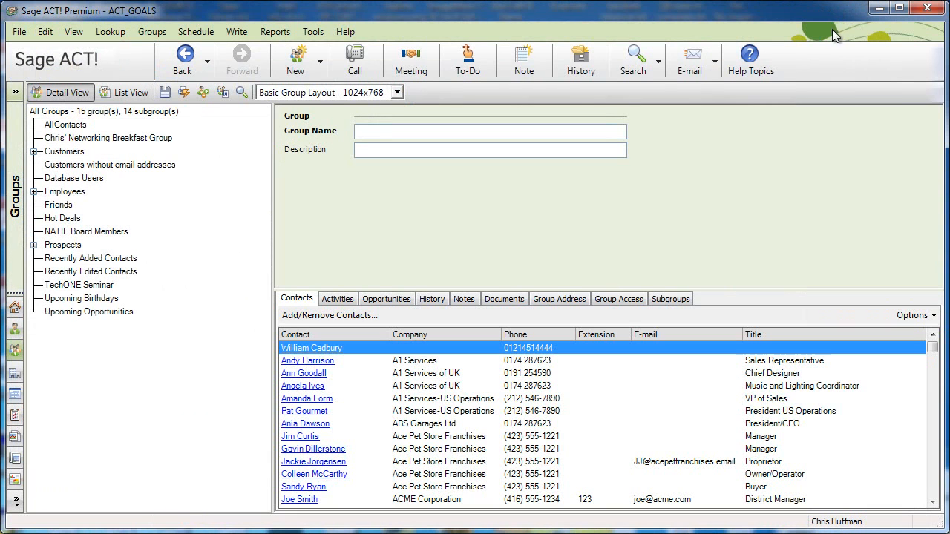
left_click(396, 95)
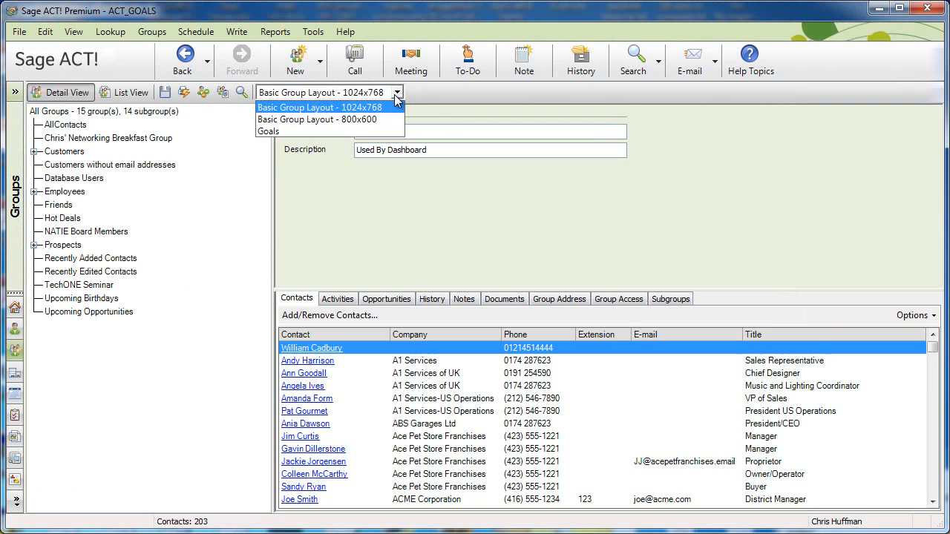
left_click(335, 131)
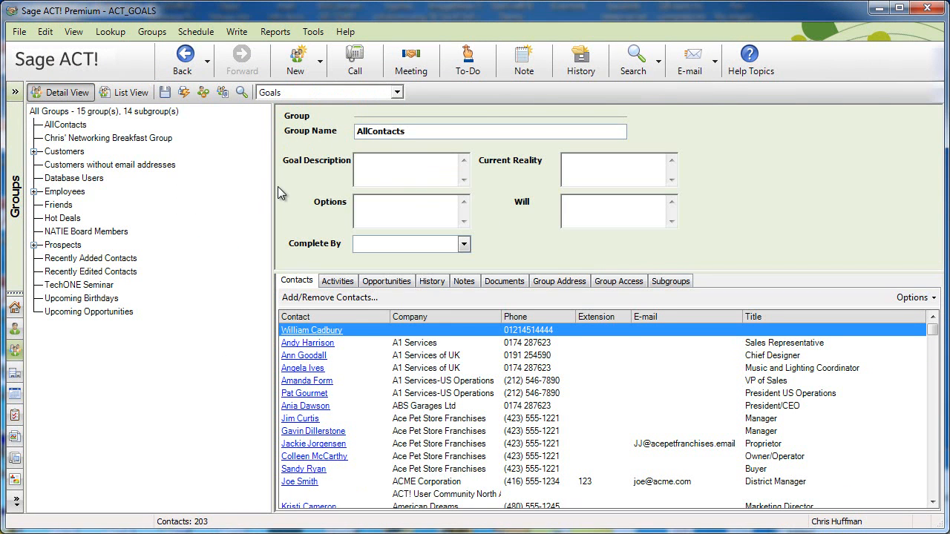
Step: Create a new group named Run 10km
left_click(320, 62)
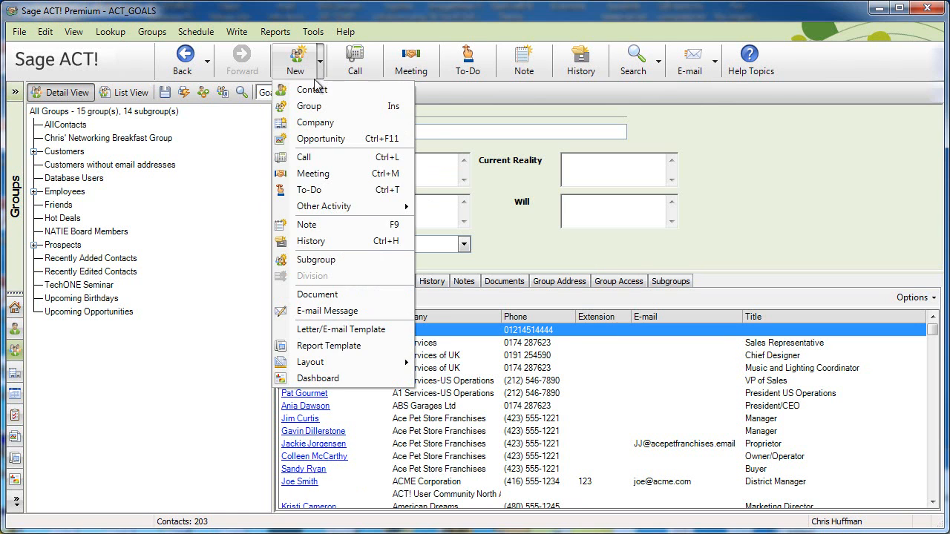
left_click(309, 106)
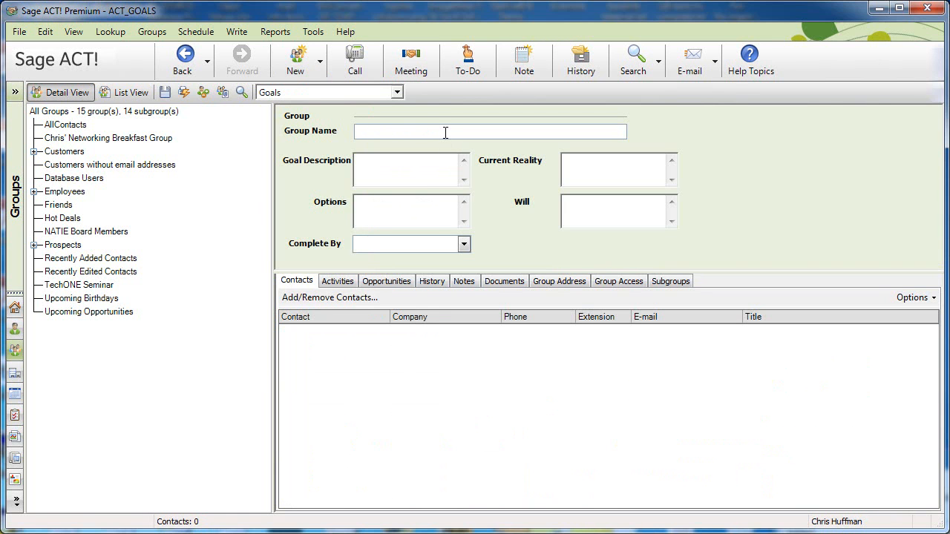
type("Run 10km")
Step: Set the Run 10km group's Complete By date to 3/1/2012
left_click(365, 160)
left_click(463, 244)
left_click(462, 261)
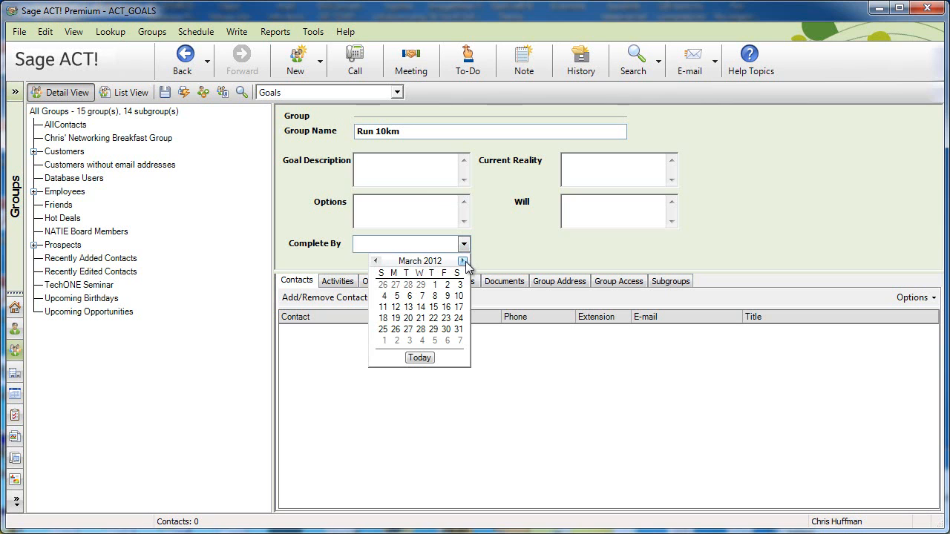
left_click(436, 286)
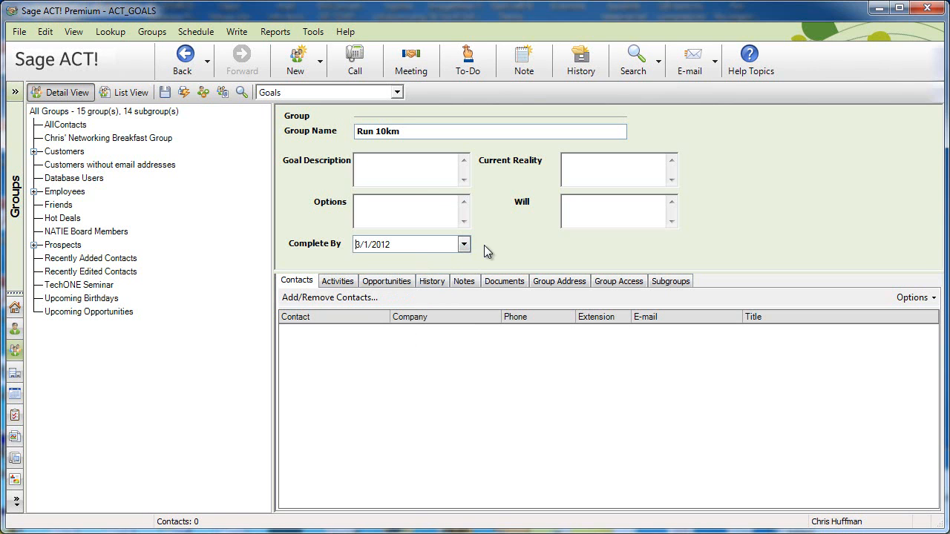
left_click(585, 168)
Step: Start scheduling a to-do from the Run 10km group's activities, regarding Run 6km, with High priority
left_click(343, 283)
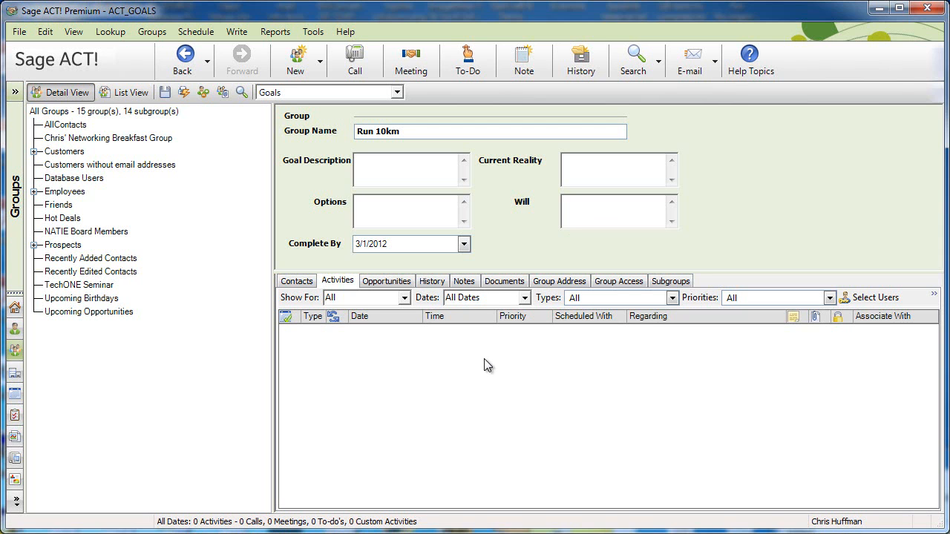
right_click(364, 349)
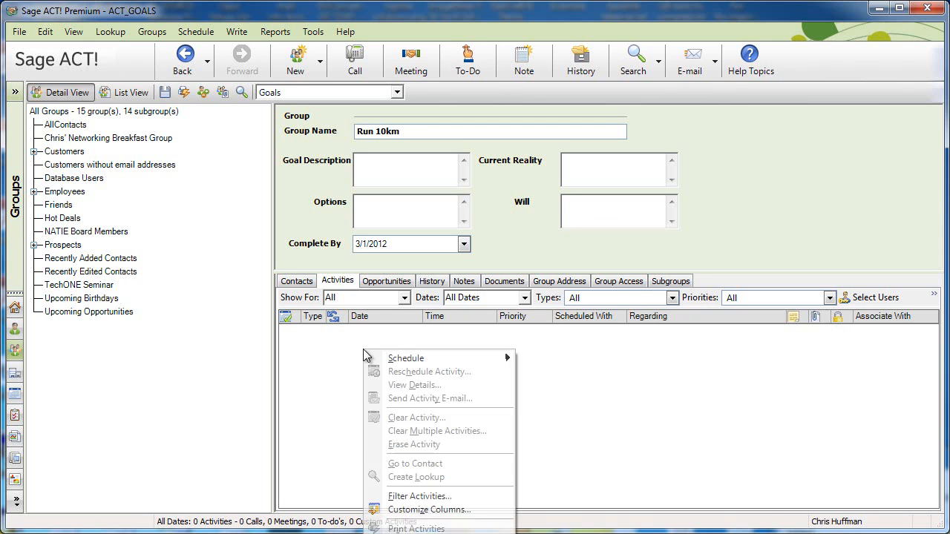
mouse_move(412, 358)
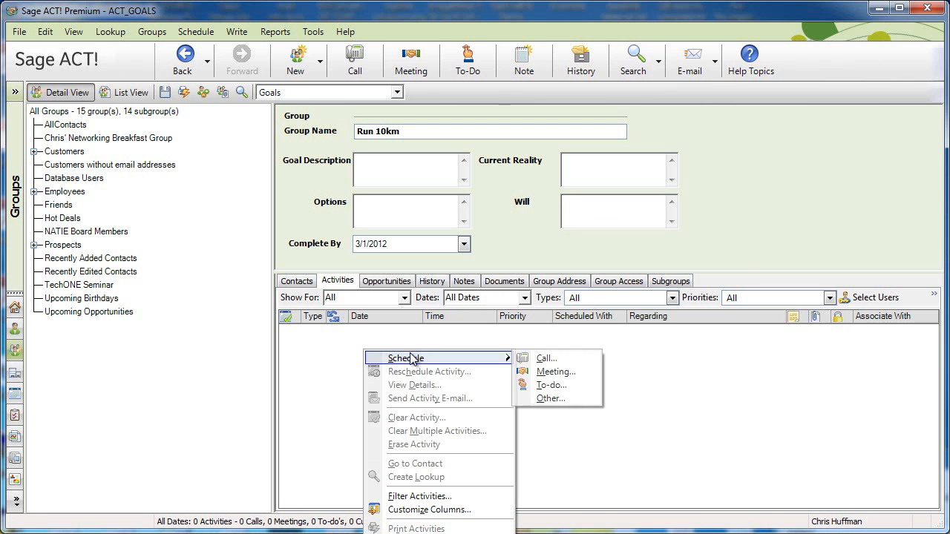
left_click(570, 387)
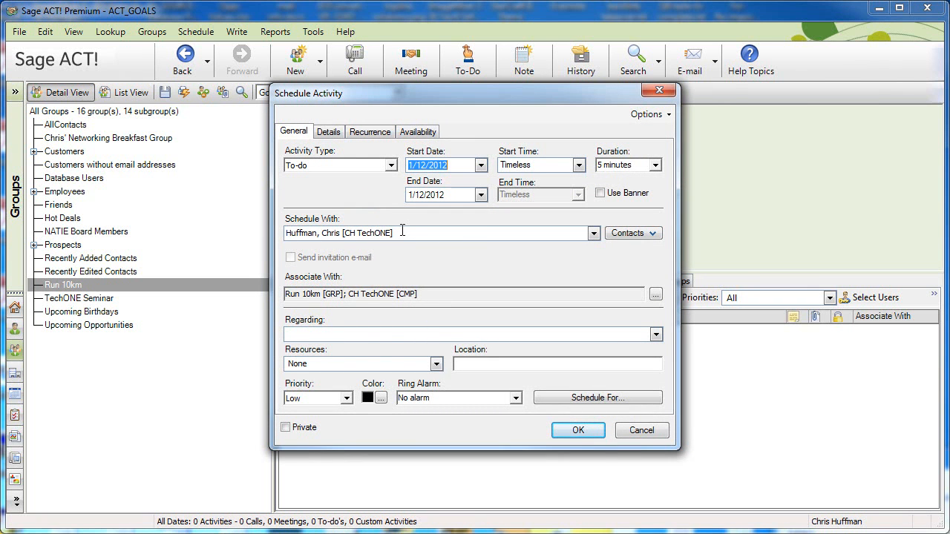
left_click(371, 335)
type("Run 6km")
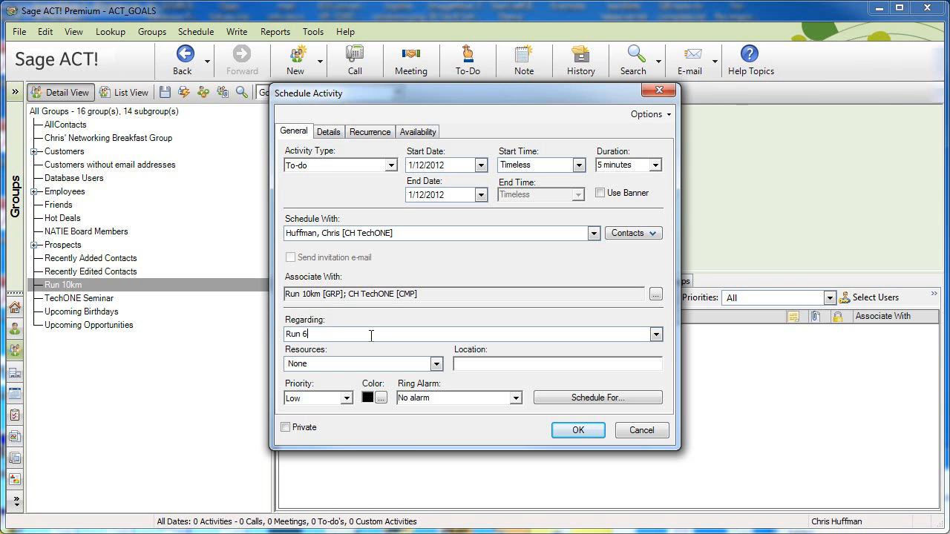
left_click(345, 398)
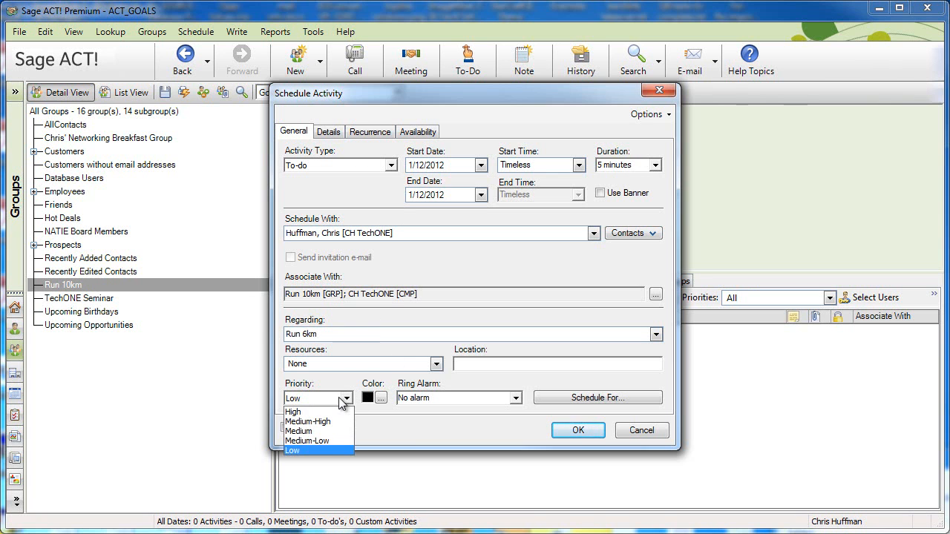
left_click(343, 411)
Step: Set the to-do's start date to 1/16/2012 and its start time to 6:00 AM
left_click(483, 164)
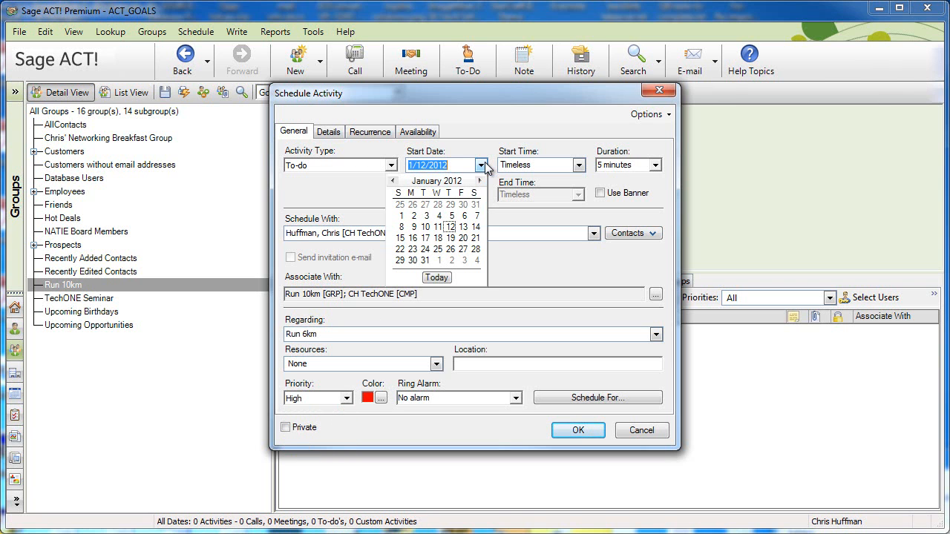
left_click(413, 239)
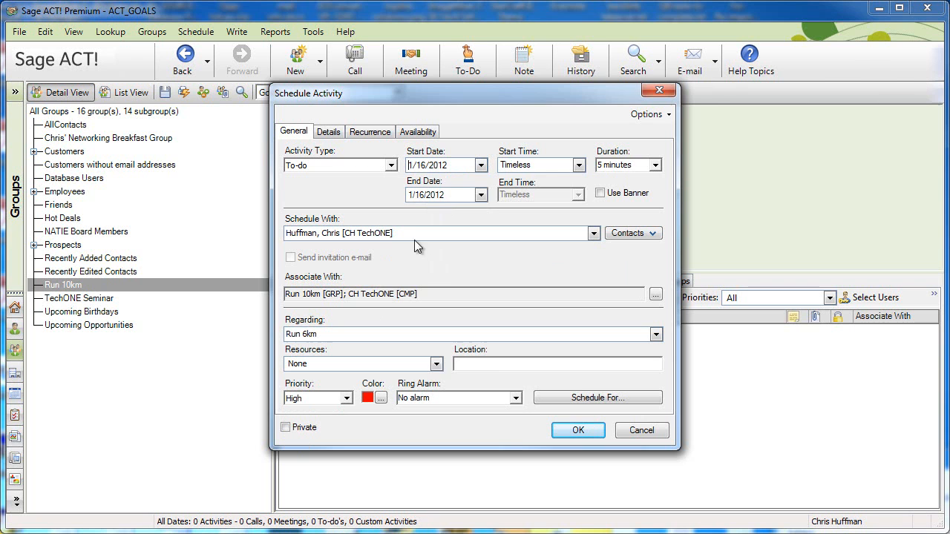
left_click(579, 164)
left_click(579, 182)
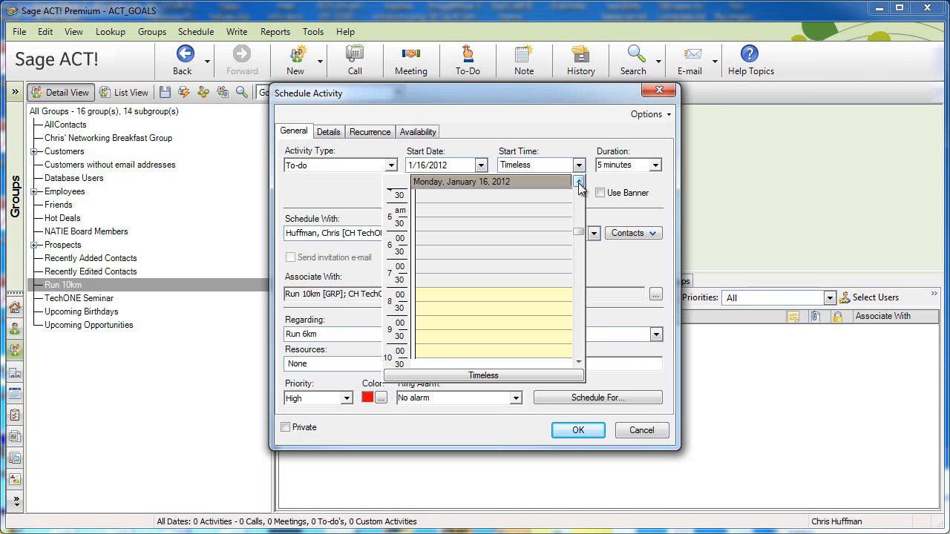
left_click(447, 239)
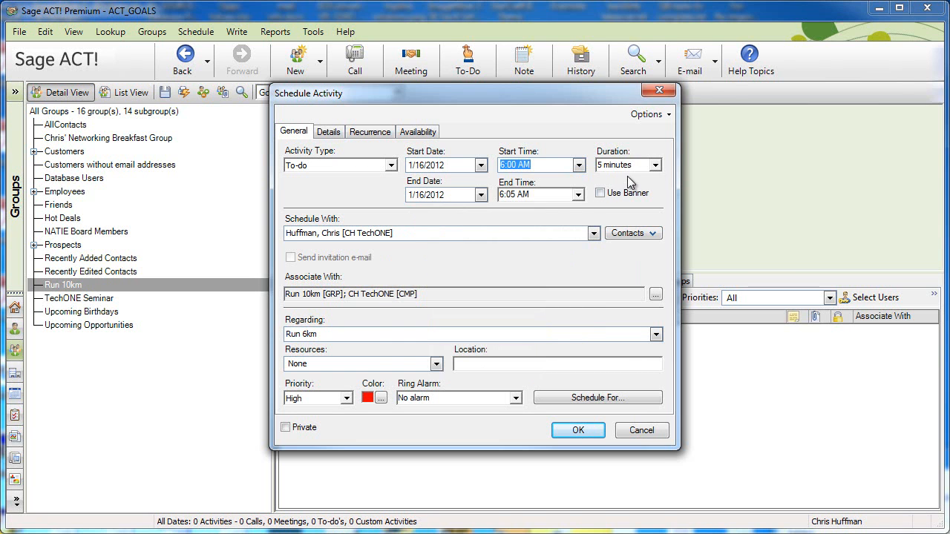
Step: Set the to-do's duration to 45 minutes and save the scheduled activity
left_click(656, 166)
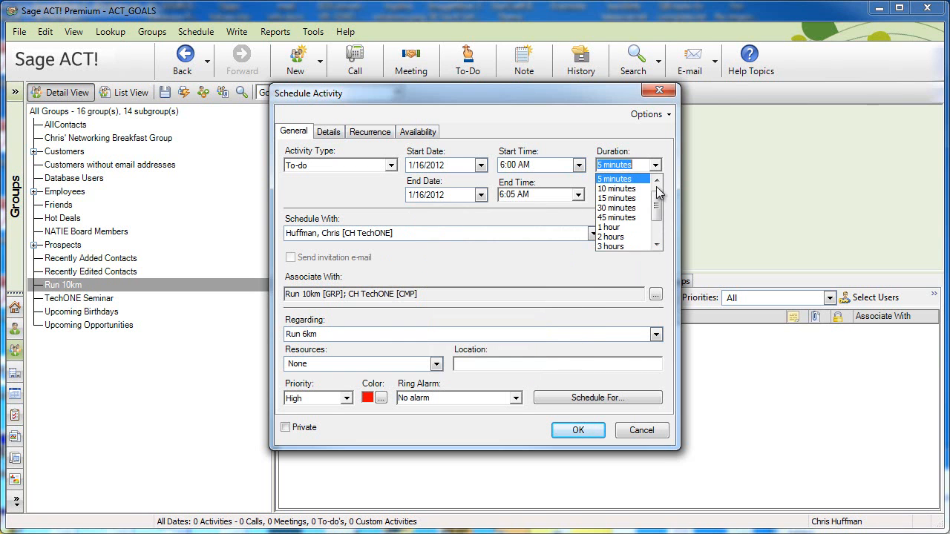
left_click_drag(659, 203, 658, 215)
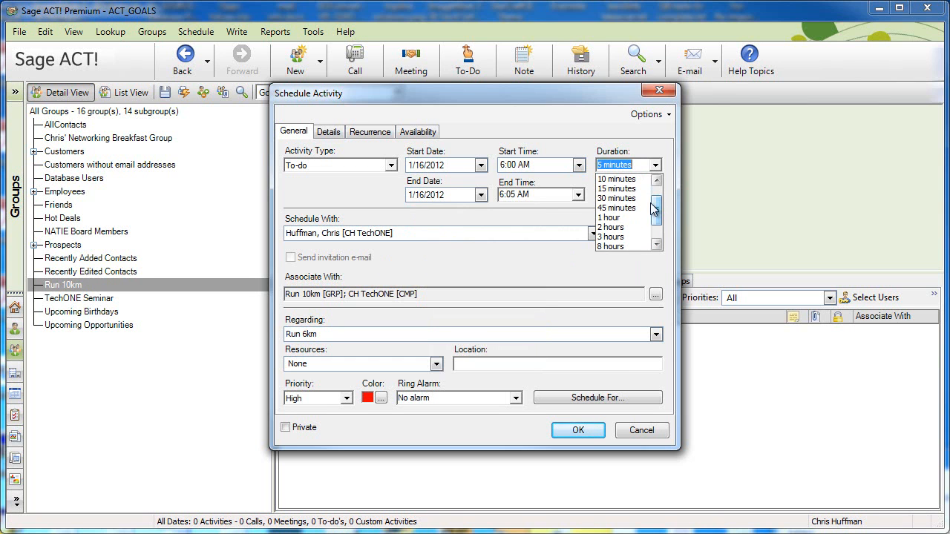
left_click(635, 209)
left_click(635, 208)
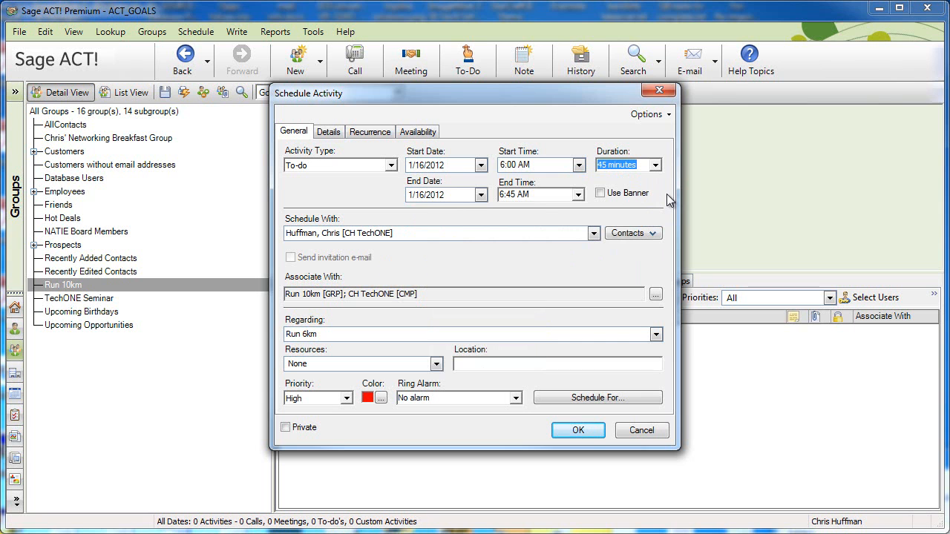
left_click(584, 431)
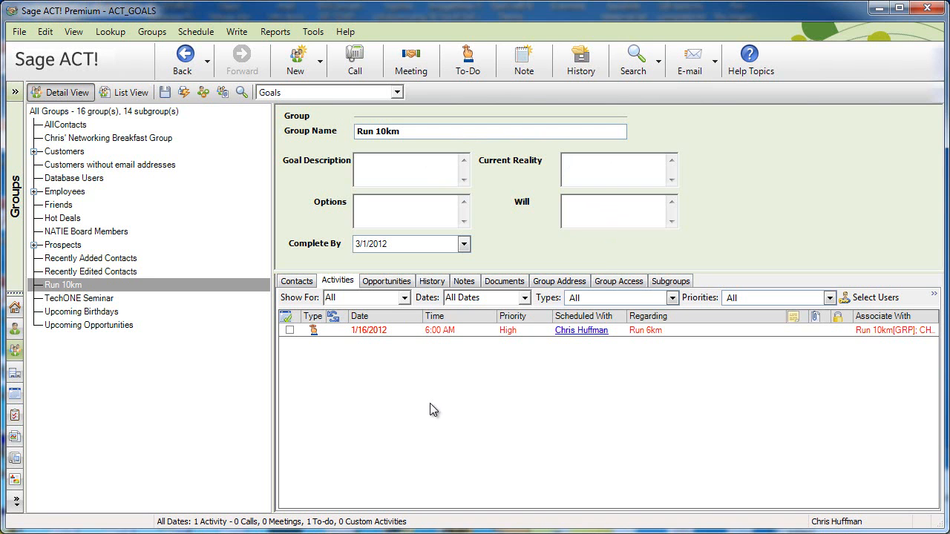
Step: View the calendar's work week of January 16 to 20, 2012 and check Monday morning around the Run 6km to-do
left_click(15, 394)
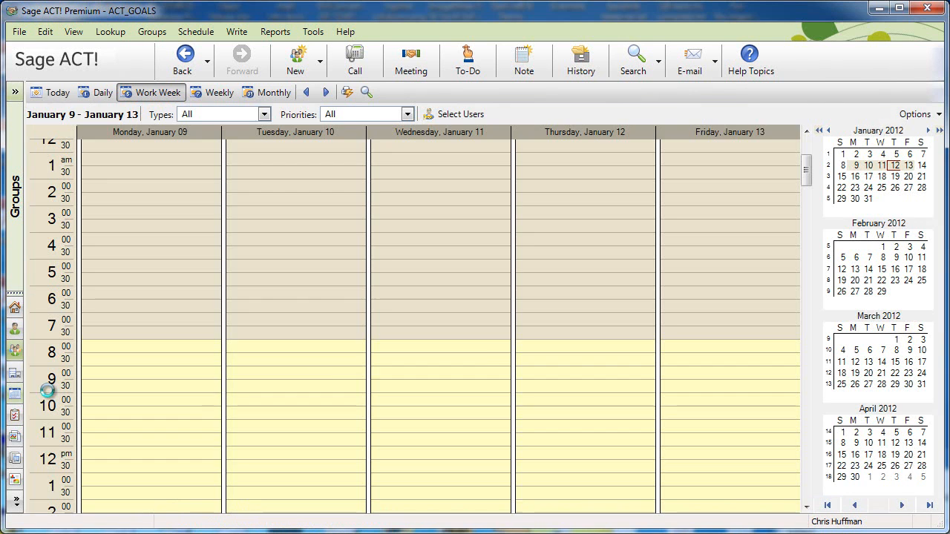
left_click(881, 176)
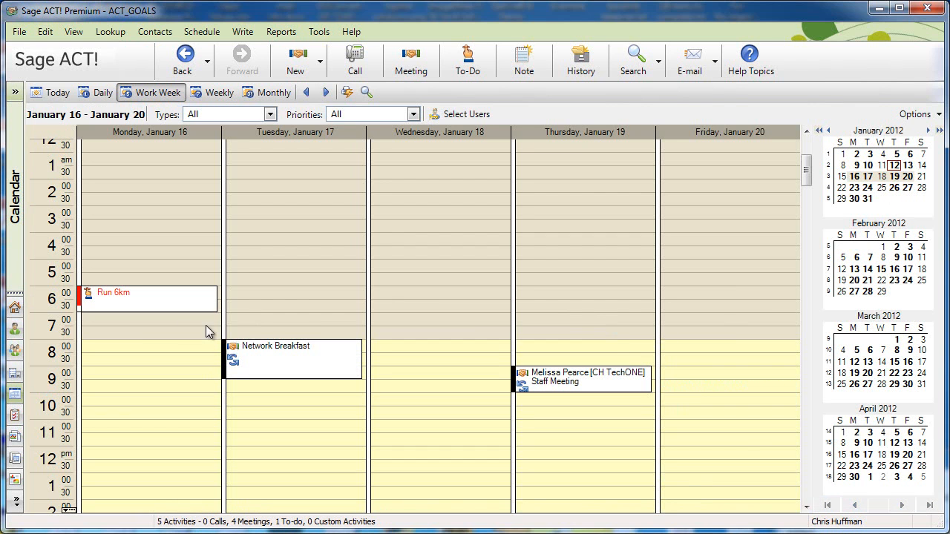
left_click(184, 322)
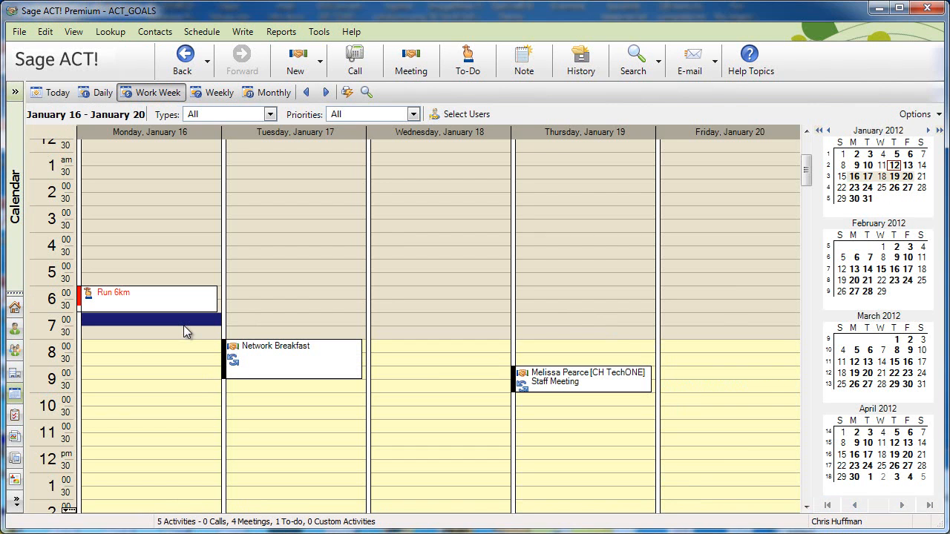